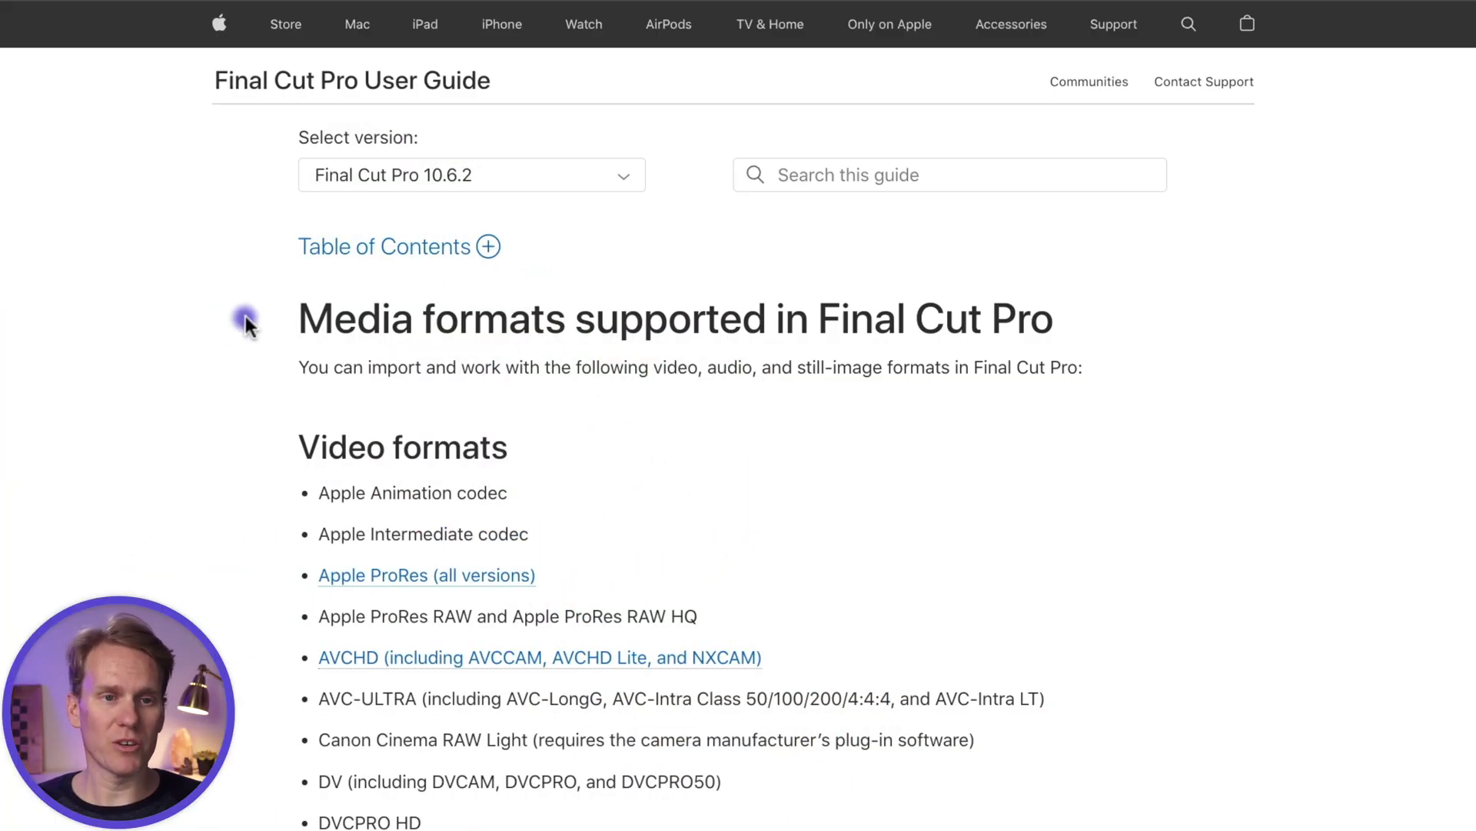
- Scroll the Apple Support page down to Container formats and highlight MP4 in the list
scroll(269, 323, "down", 2)
scroll(269, 320, "down", 3)
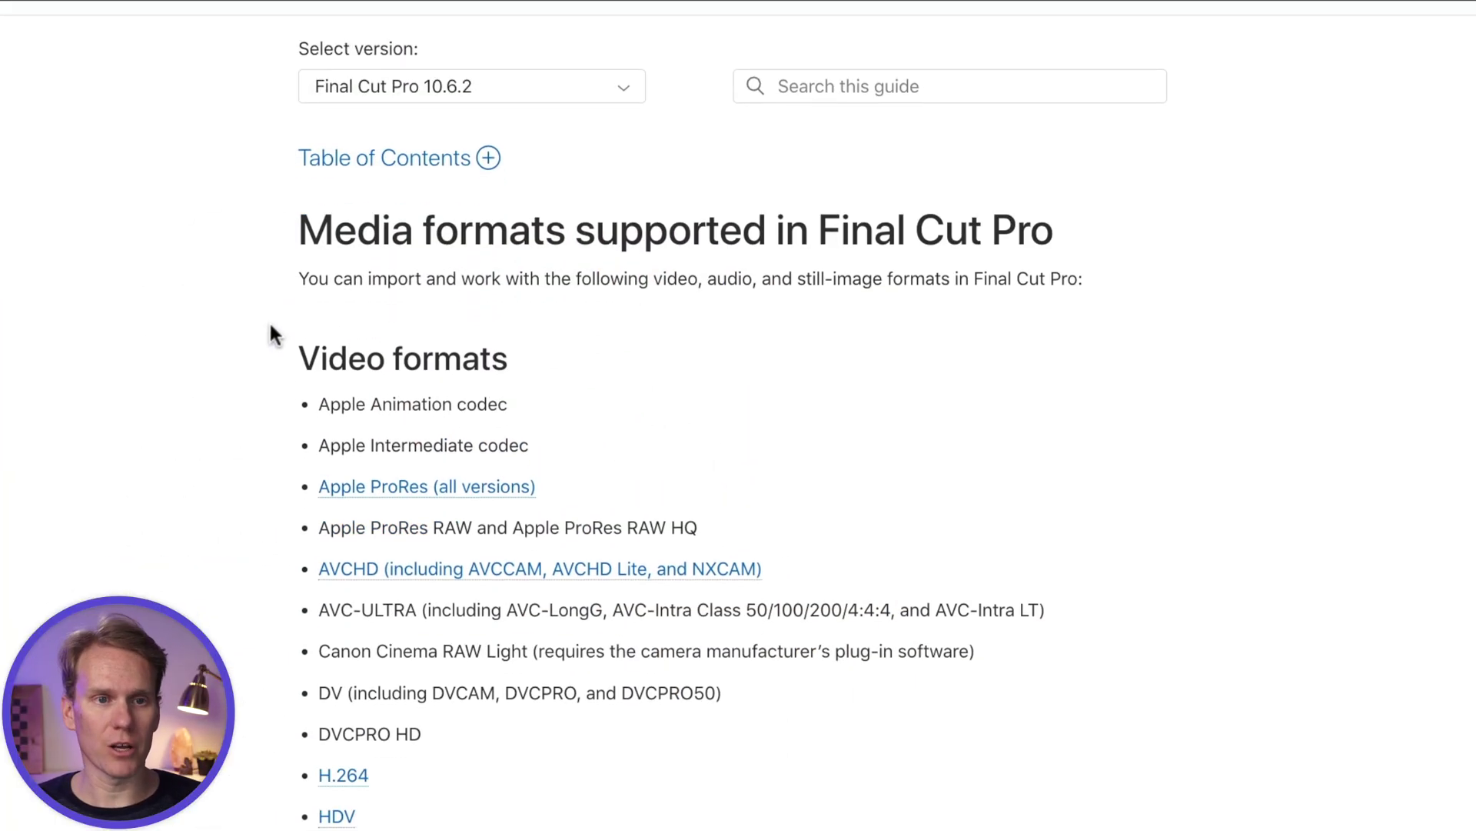
left_click_drag(279, 315, 523, 293)
scroll(577, 336, "down", 15)
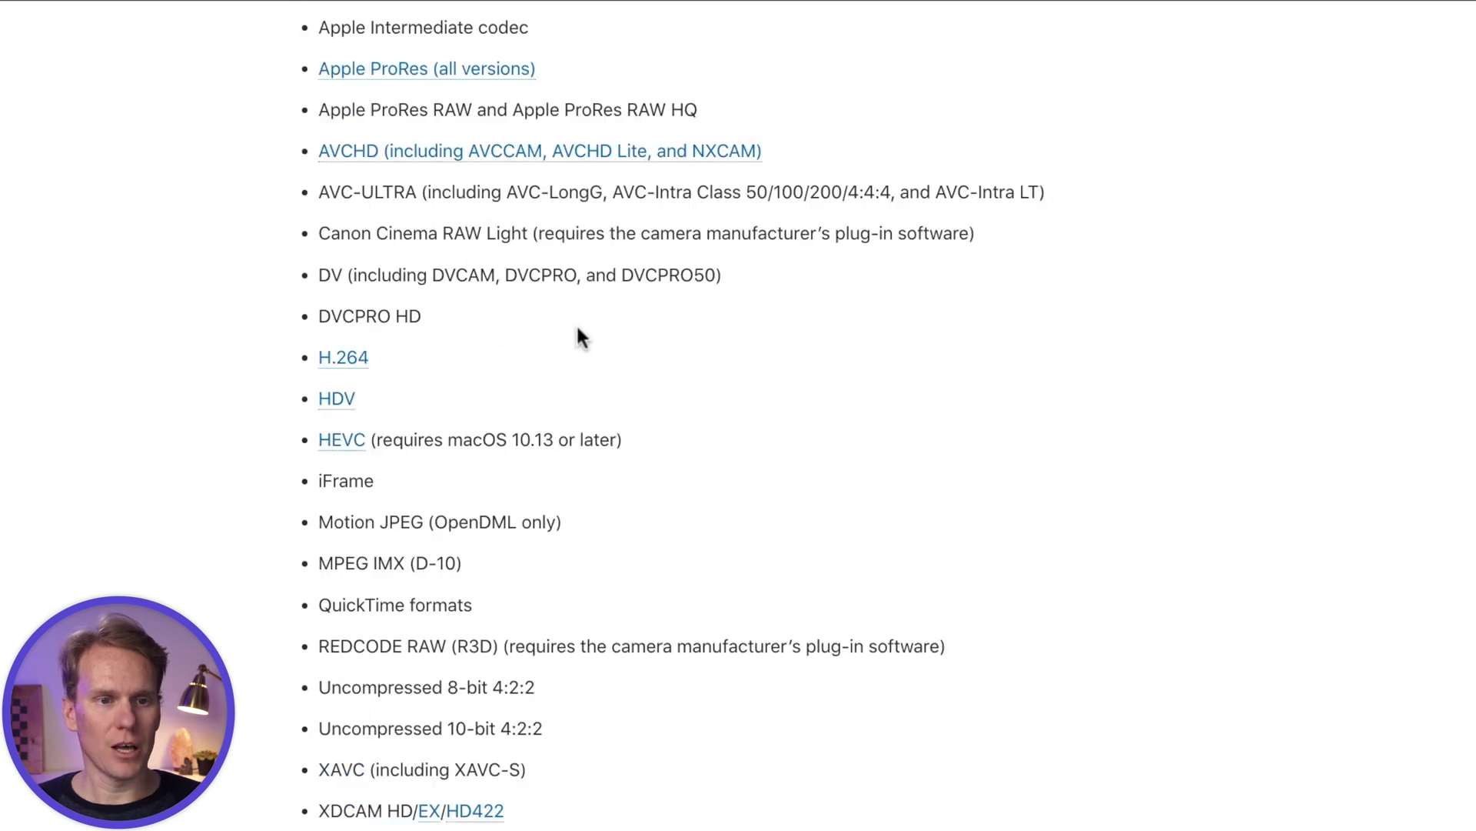
scroll(581, 338, "down", 10)
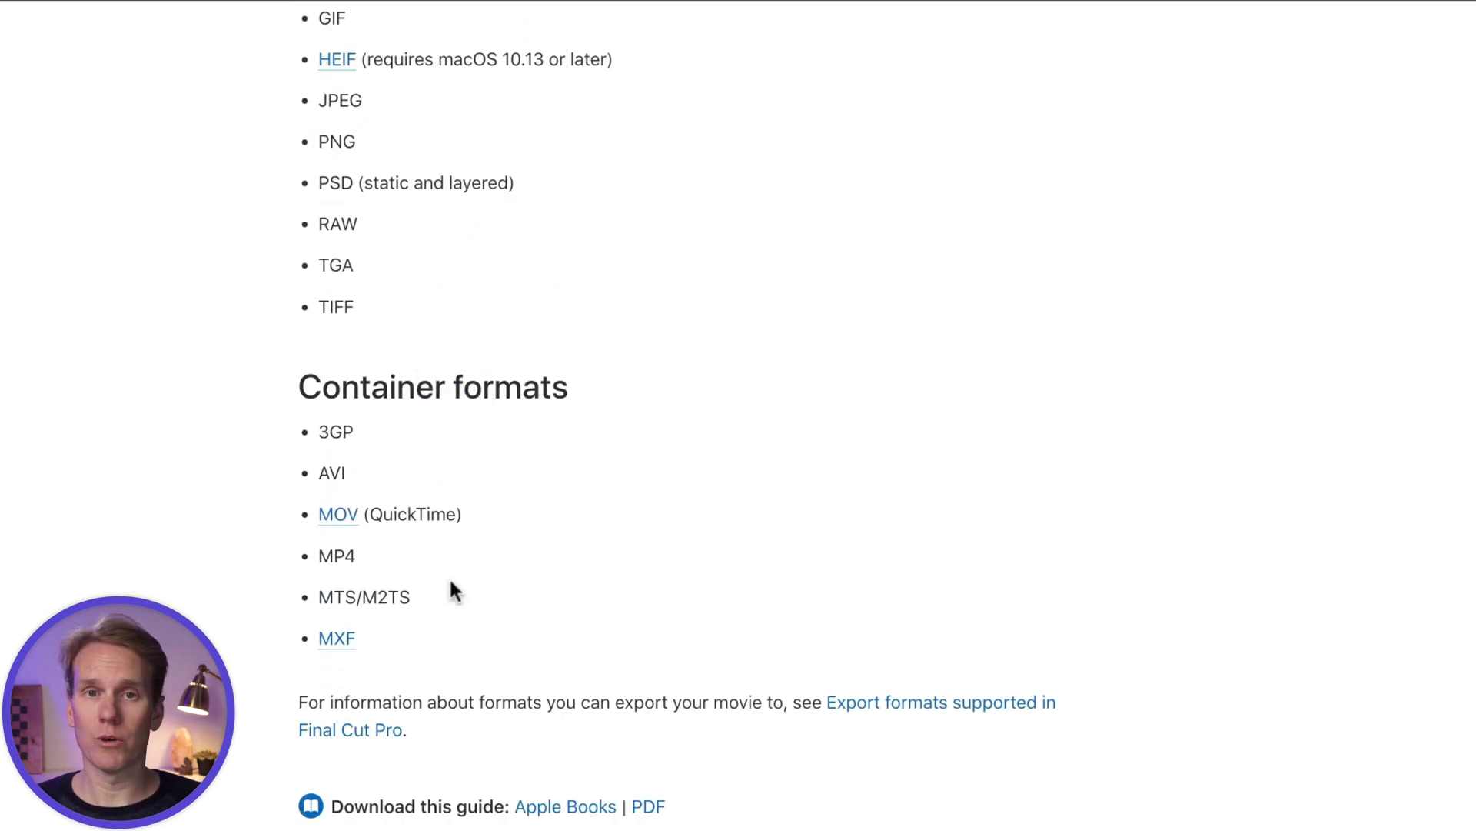
left_click_drag(317, 555, 358, 556)
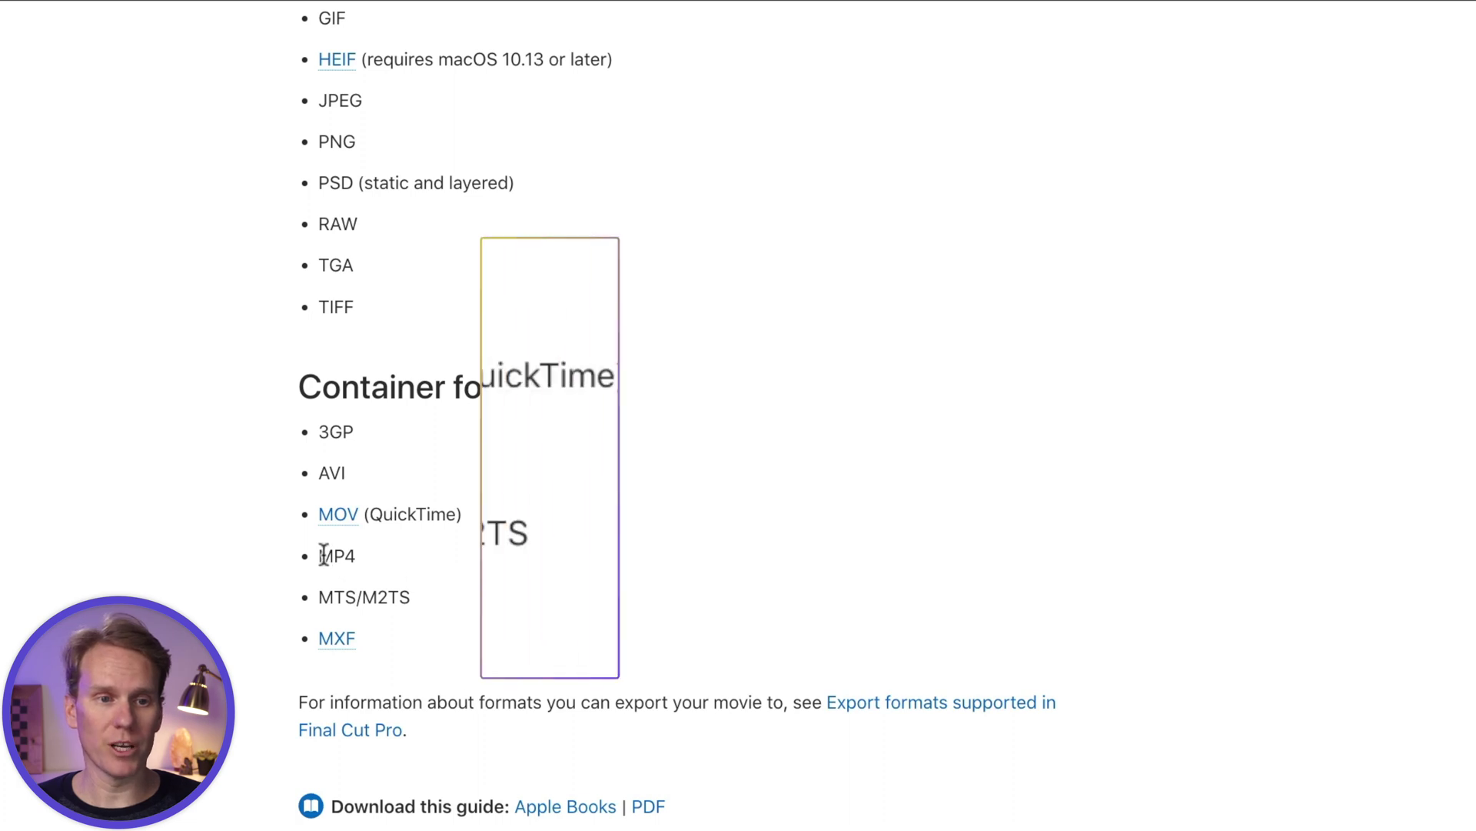
left_click(675, 435)
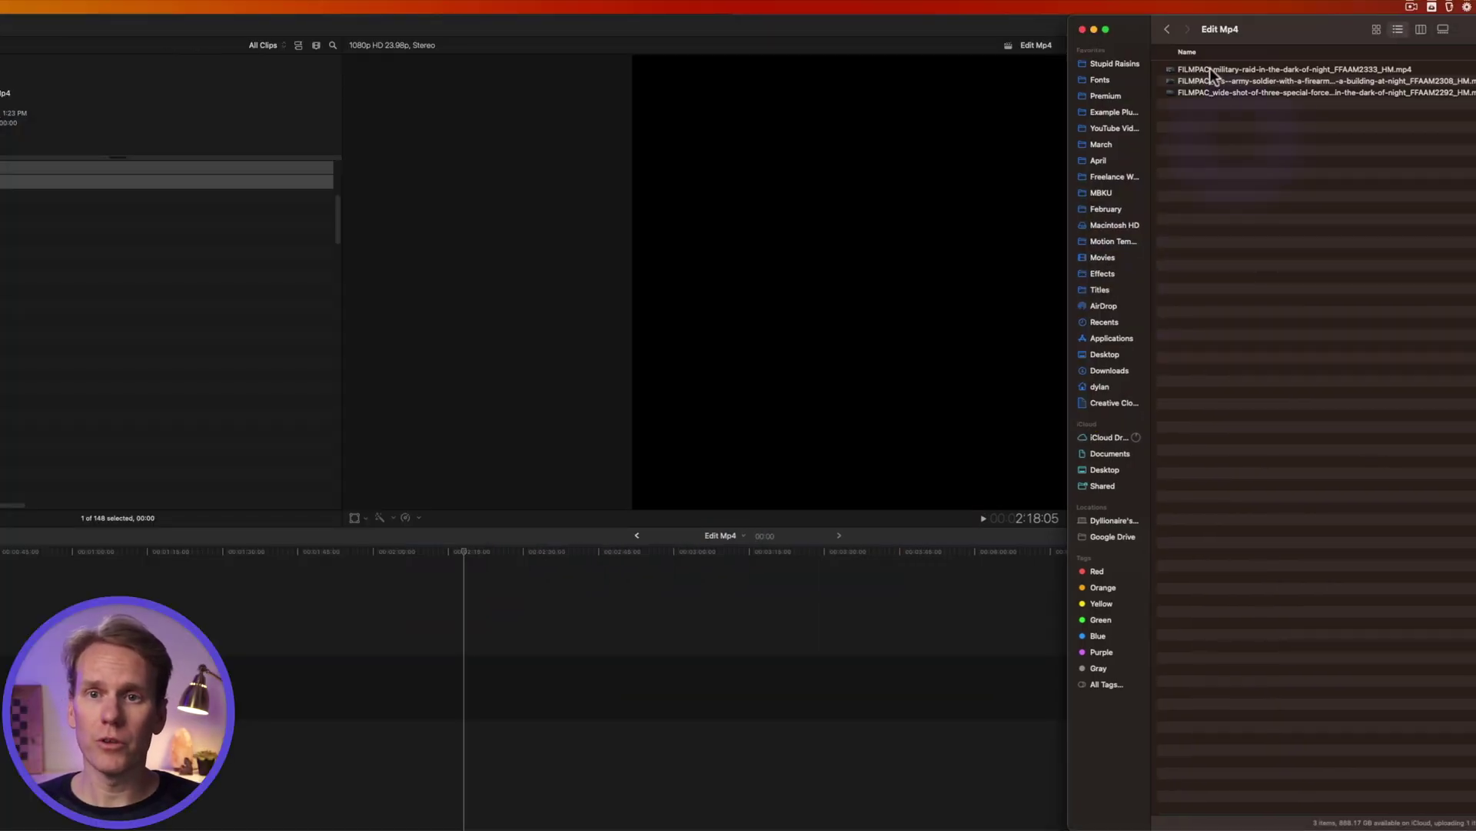
- Drop the first Edit Mp4 clip from Finder into the project timeline and play it back
left_click_drag(1211, 68, 487, 642)
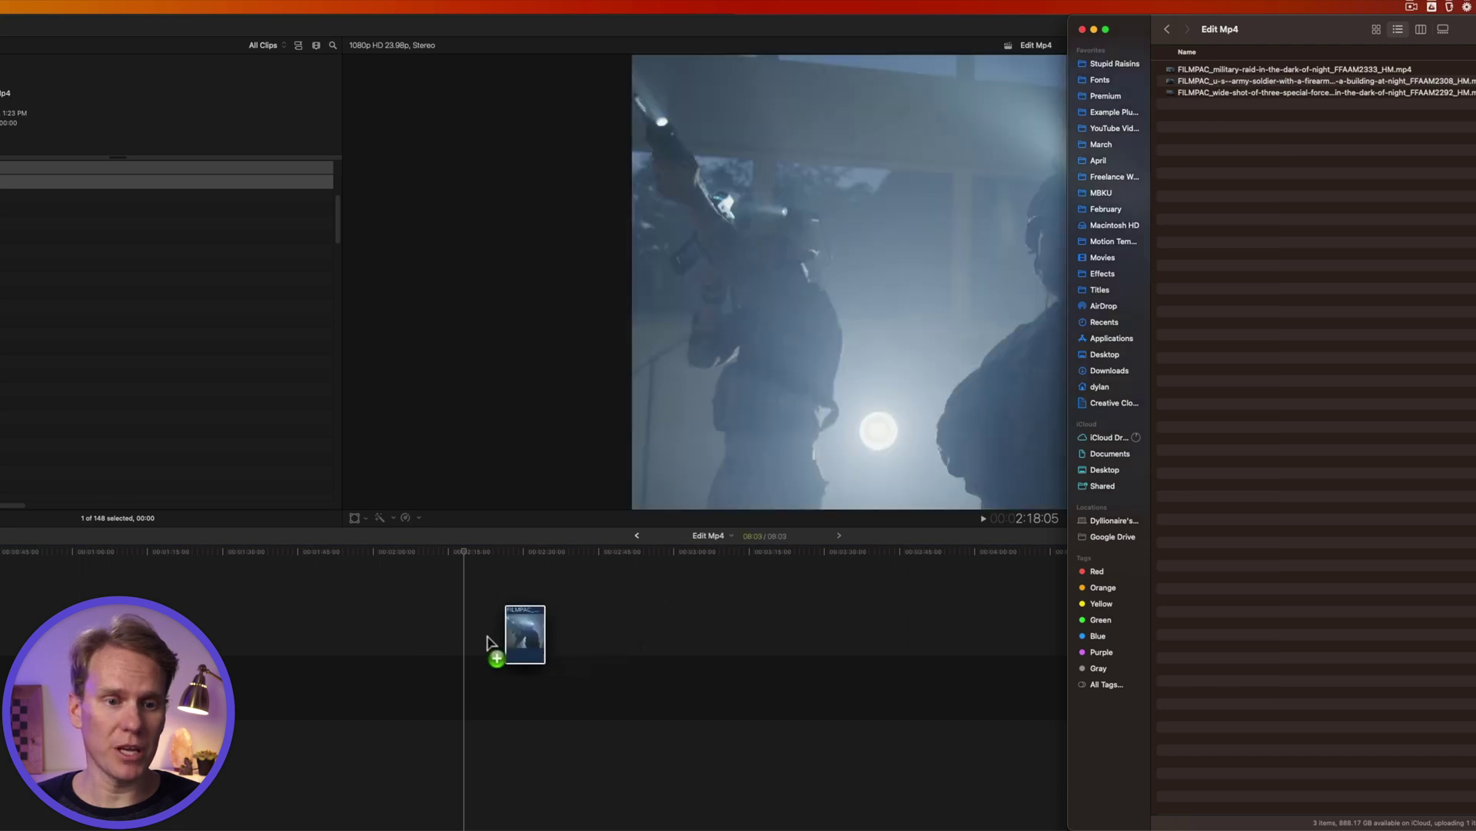
left_click_drag(238, 666, 236, 403)
left_click_drag(241, 459, 275, 678)
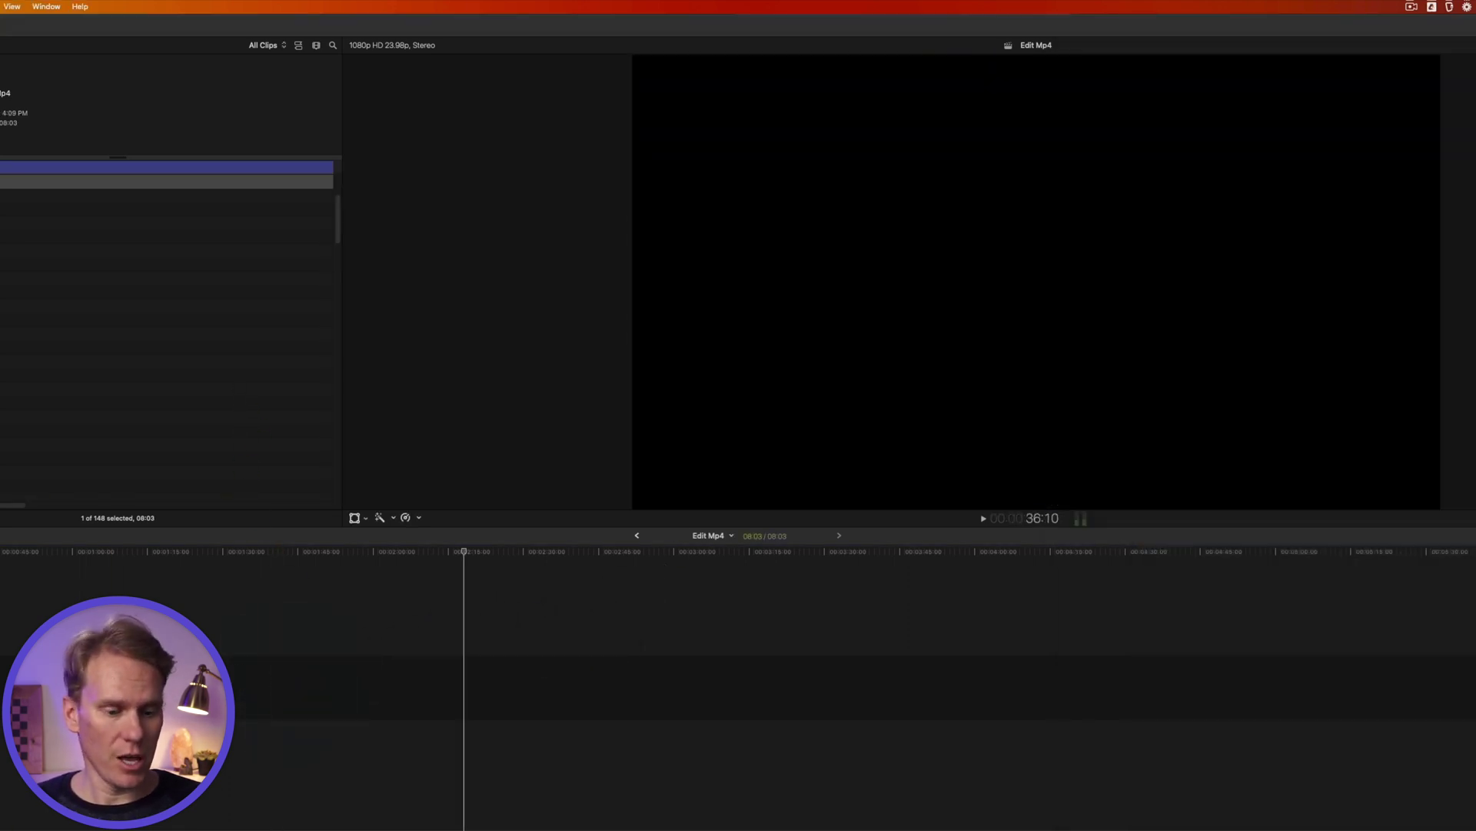
key("space")
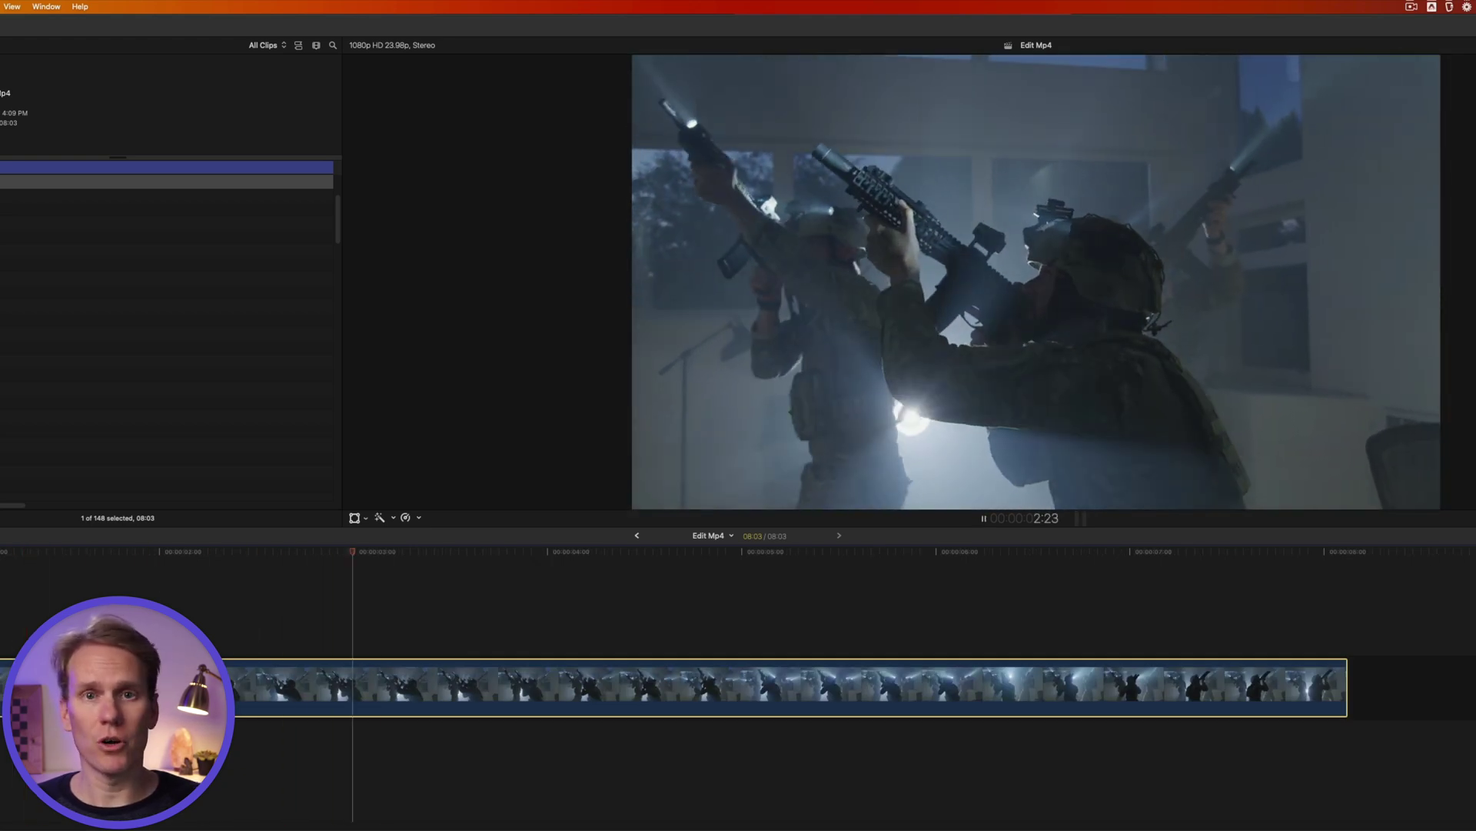
key("space")
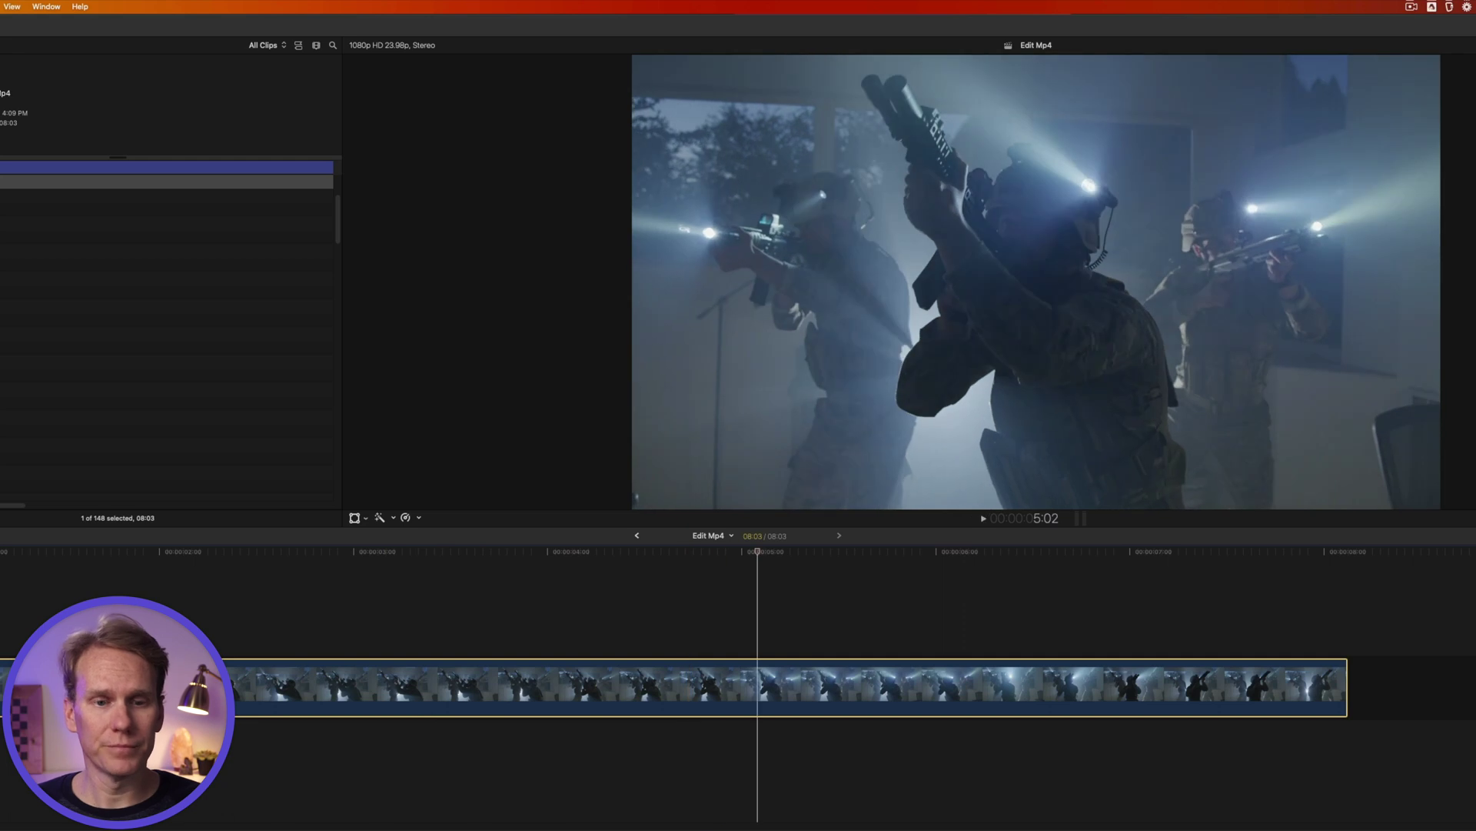
- Open the Media Import window and browse to the Edit Mp4 folder on the Desktop
left_click(177, 16)
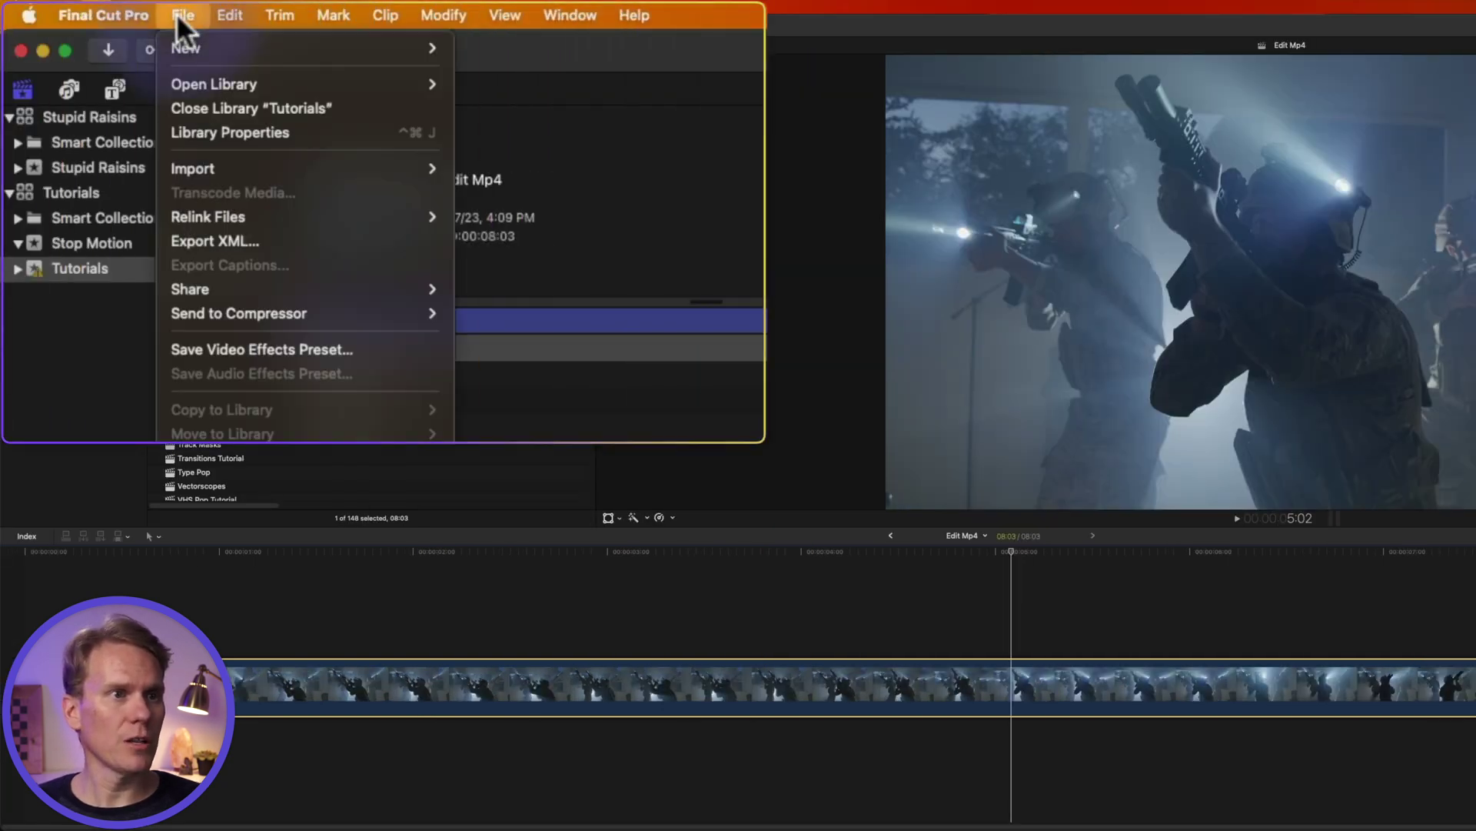
mouse_move(271, 171)
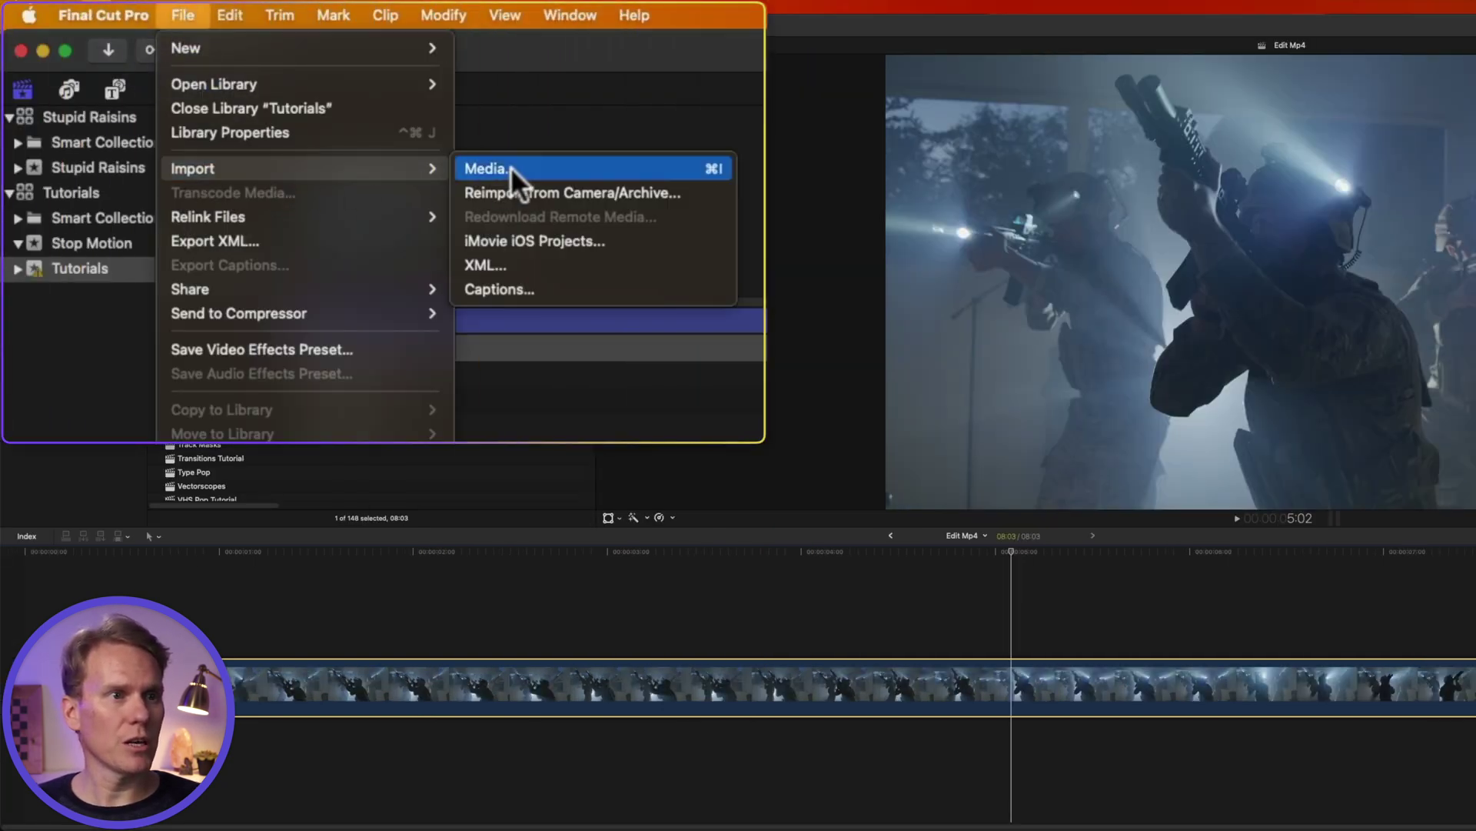
left_click(70, 340)
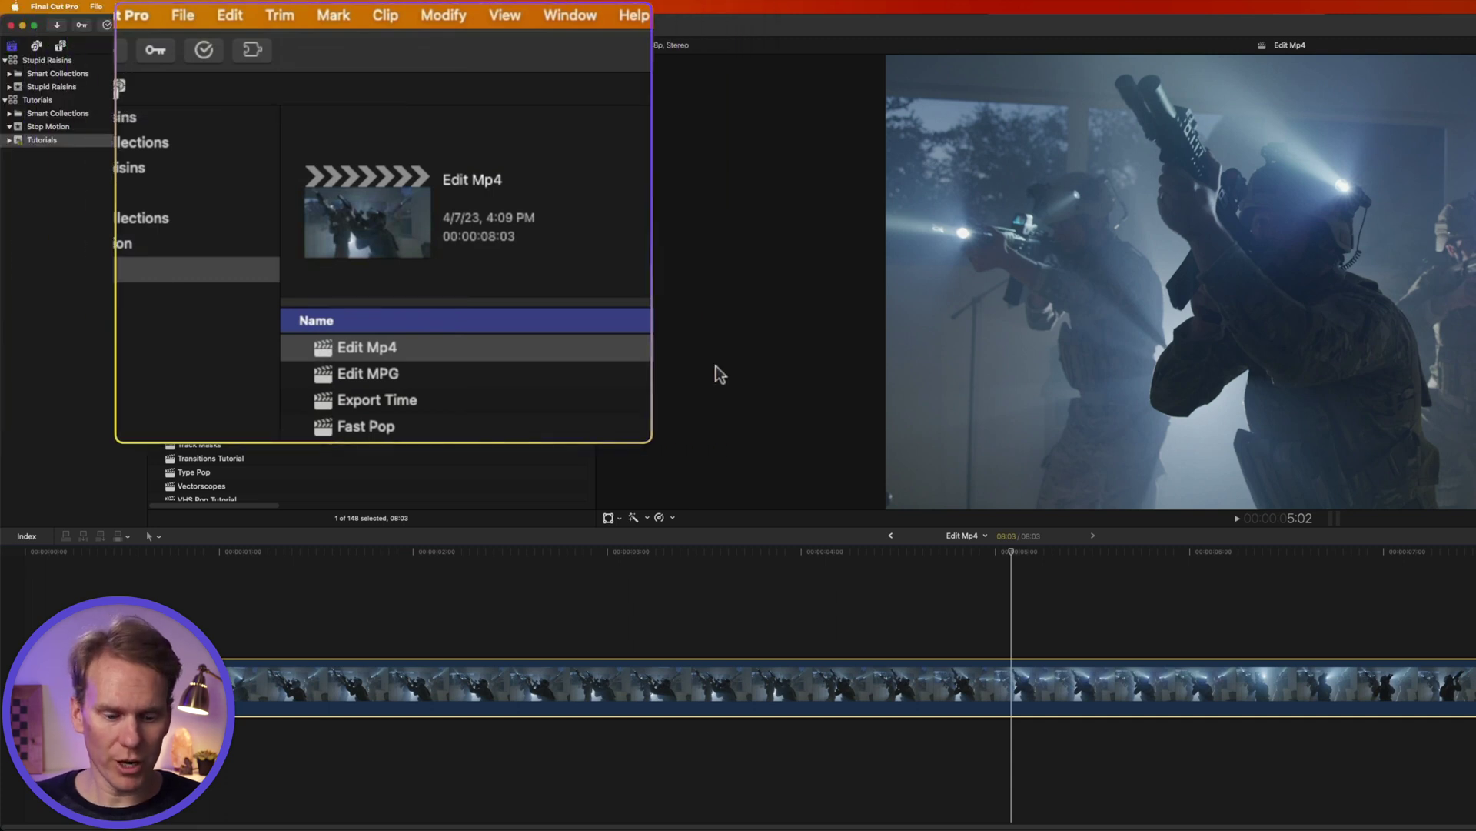
key("super+i")
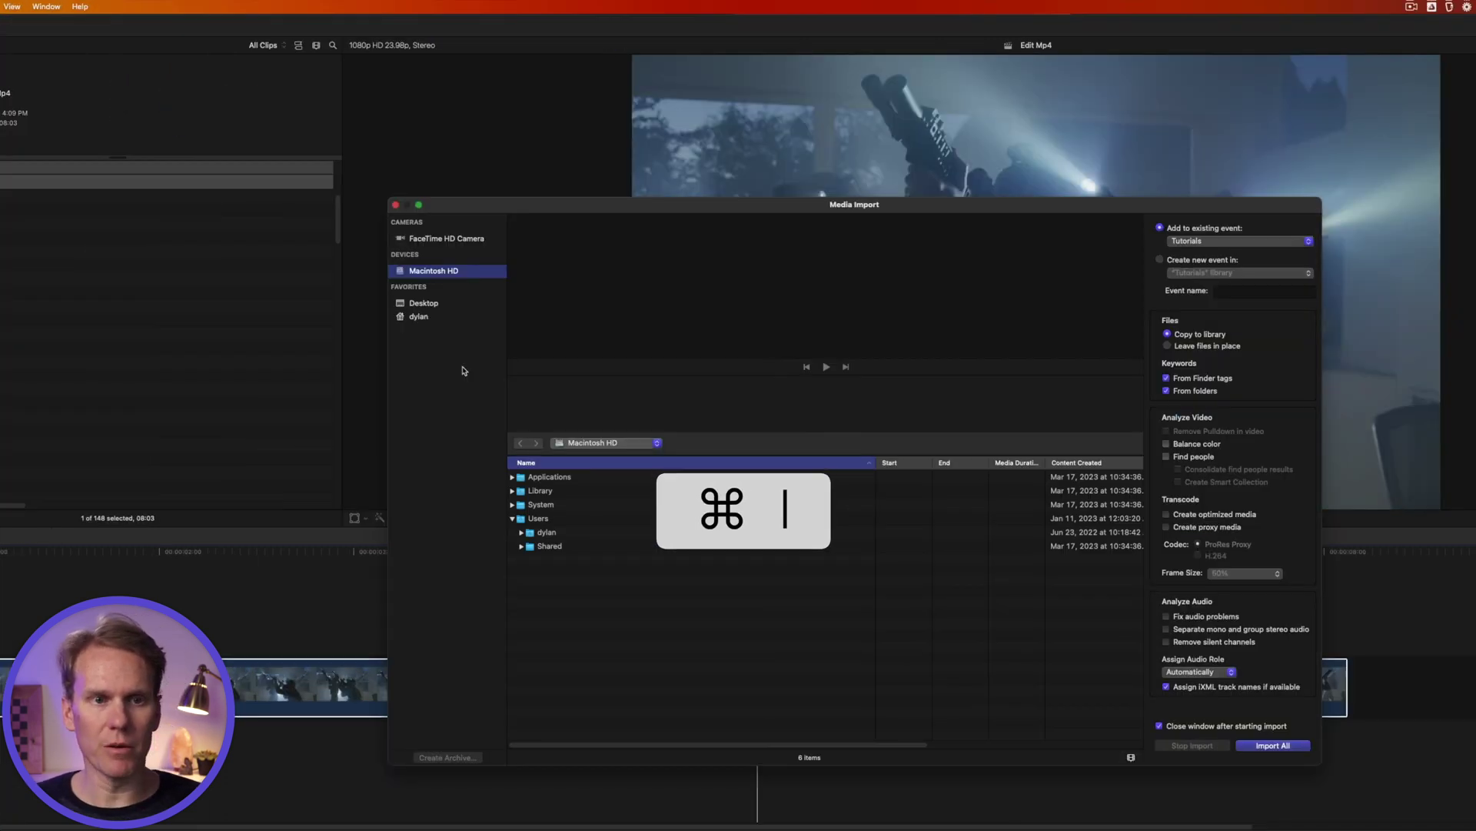
left_click(424, 304)
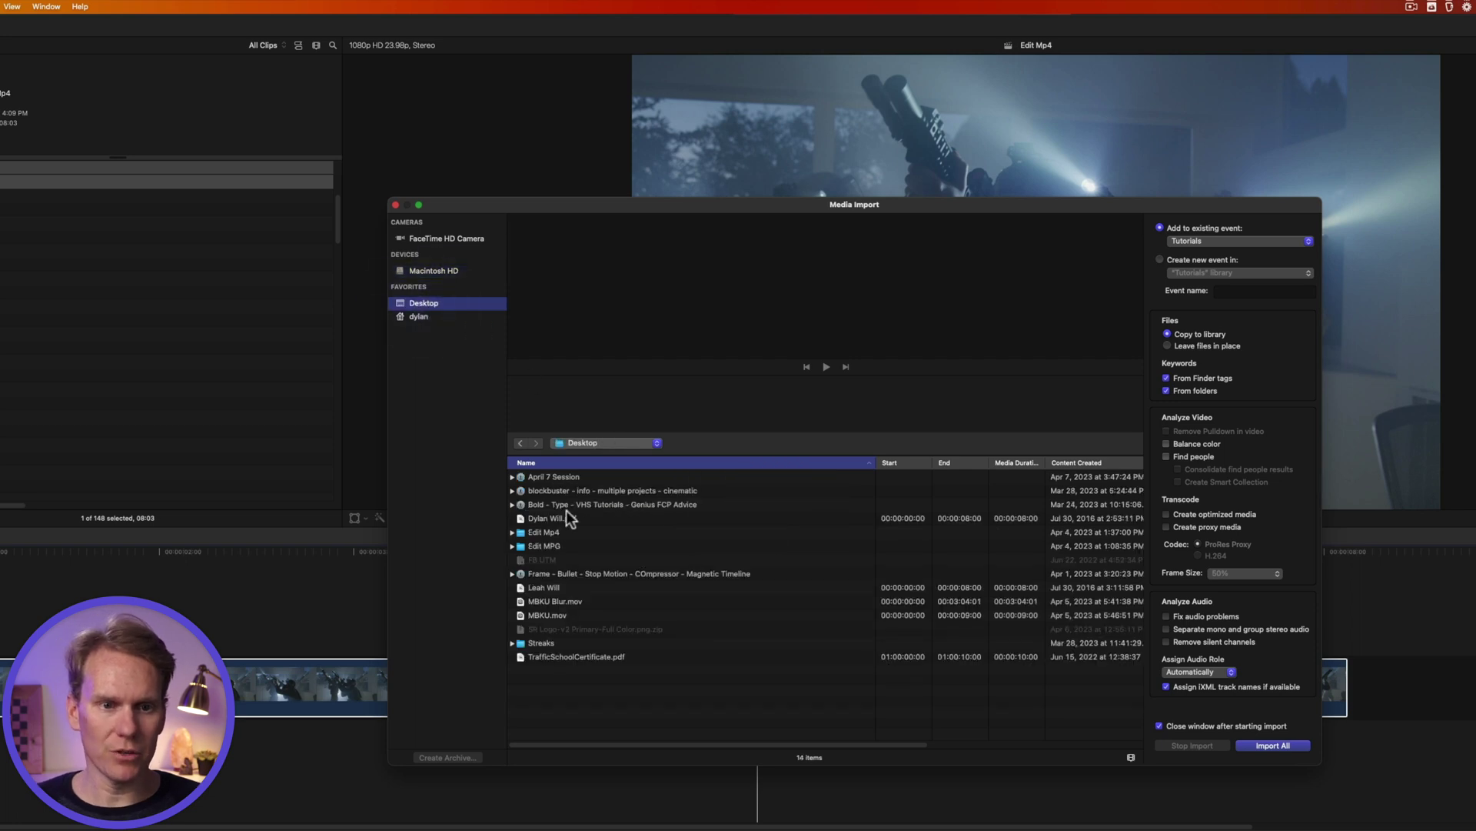
double_click(578, 532)
- Import the second and third FILMPAC clips, leaving files in place and creating optimized media
left_click(668, 491)
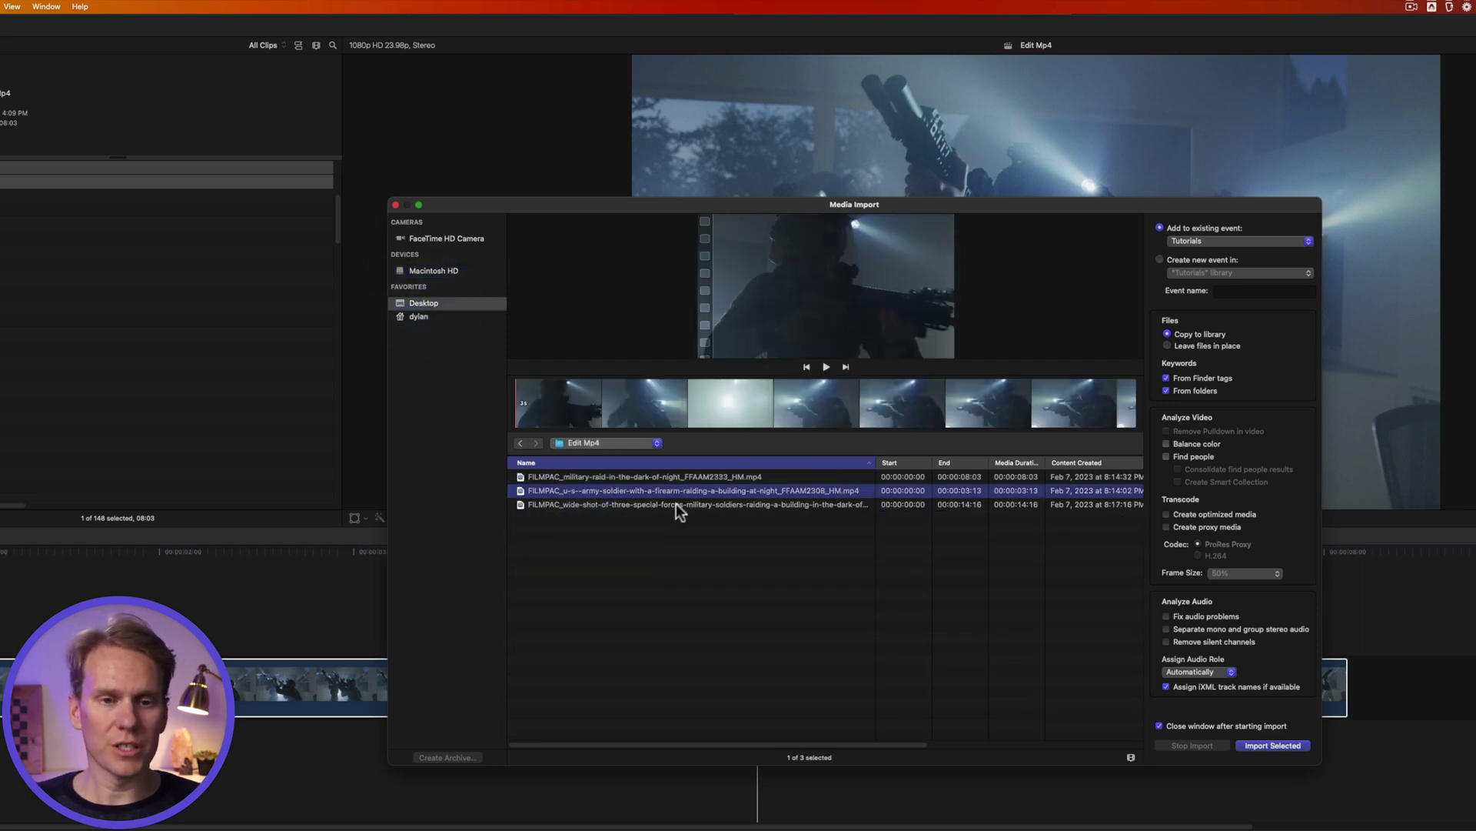
left_click(677, 505, "shift")
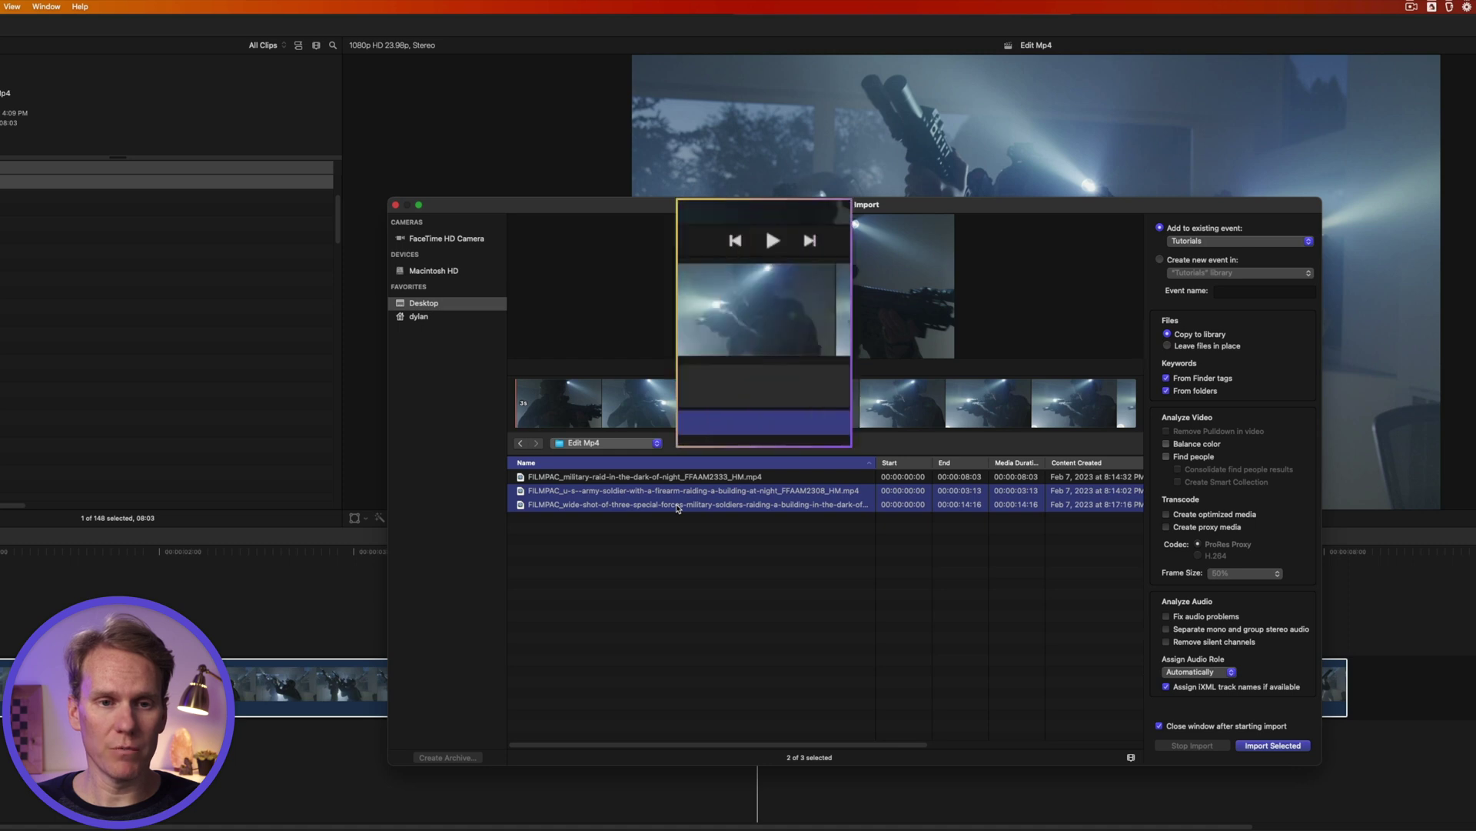
left_click(777, 402)
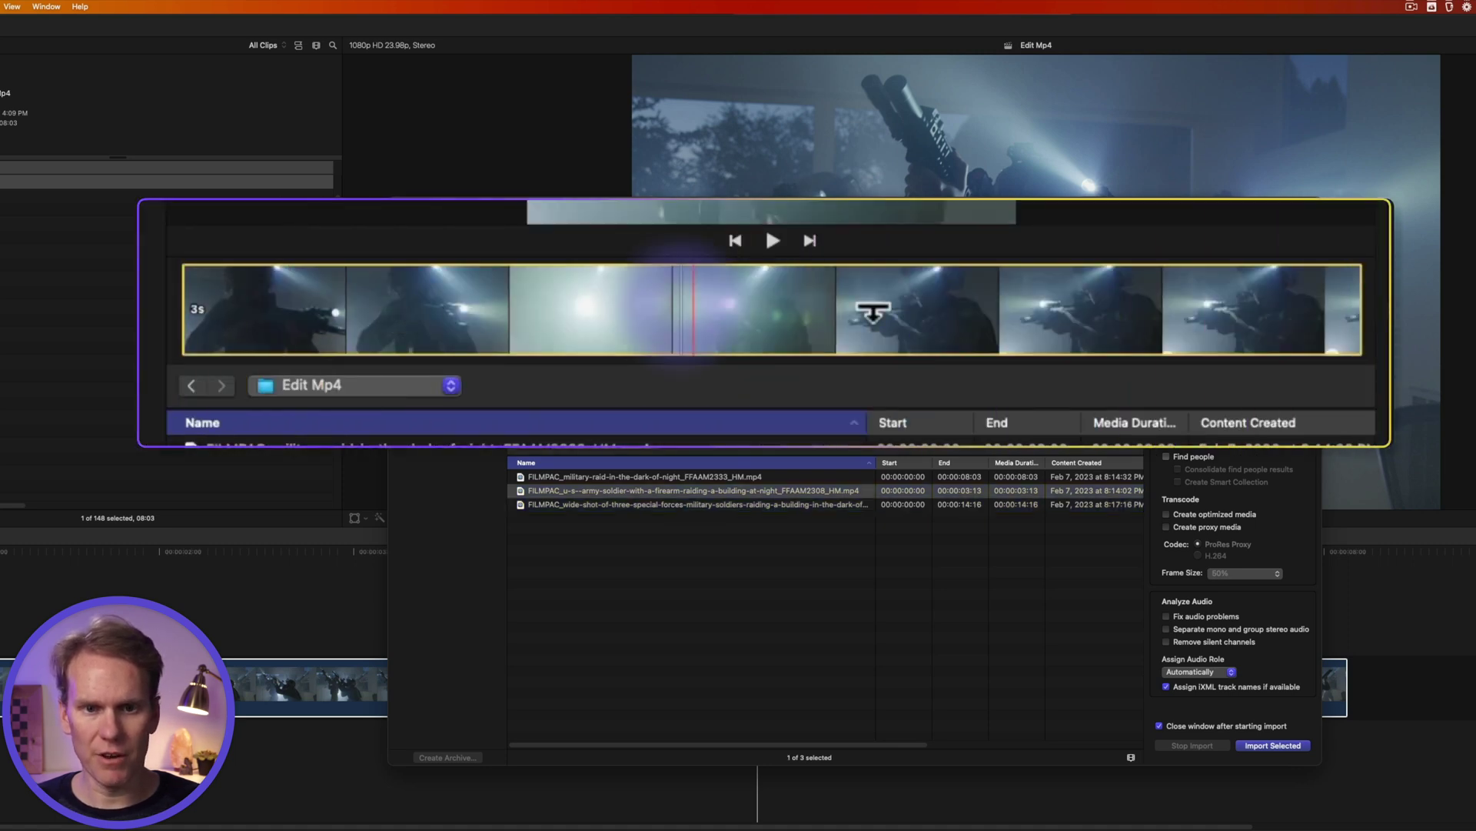
left_click(799, 502, "shift")
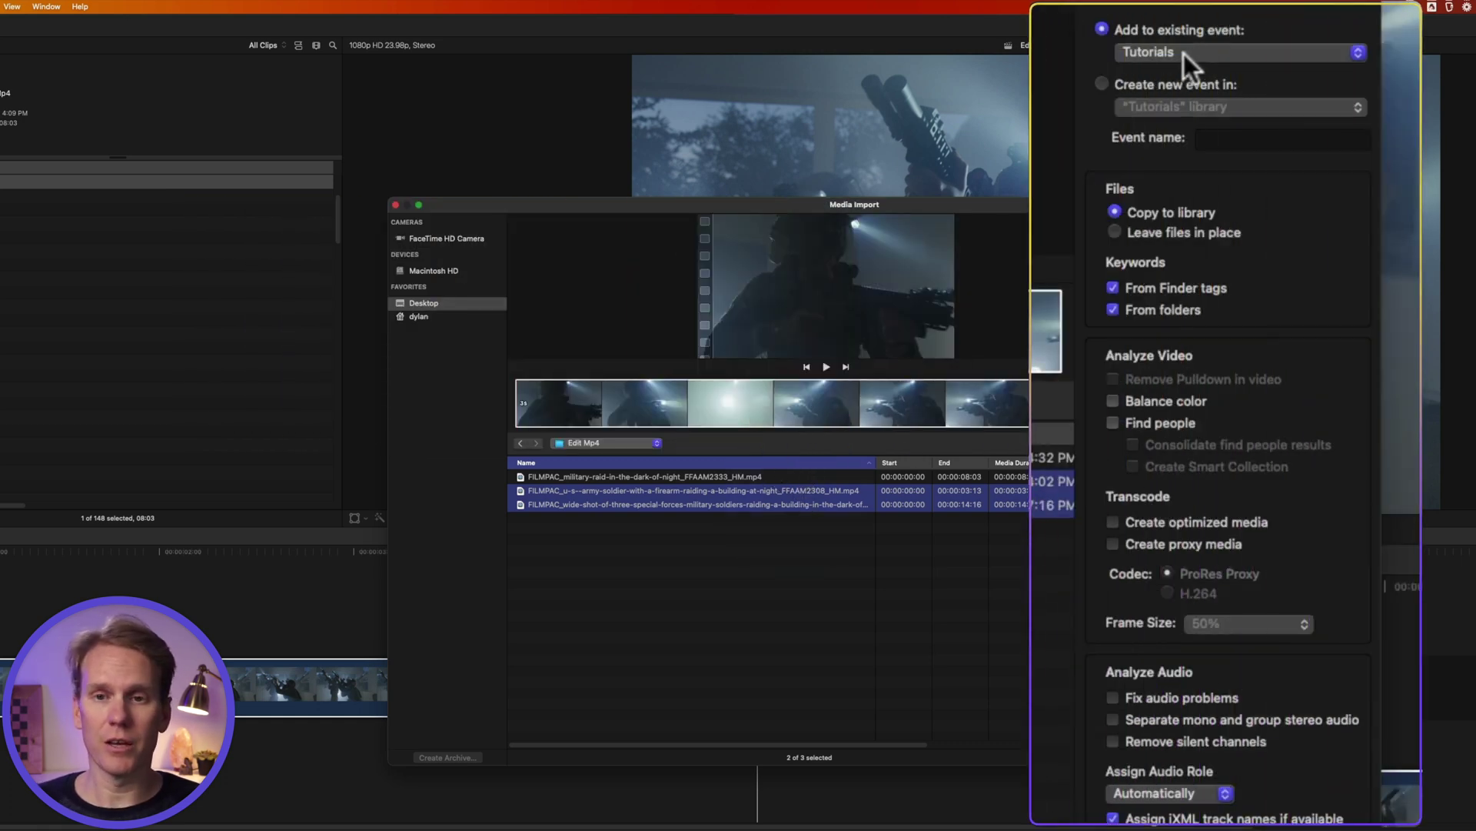
left_click(1115, 233)
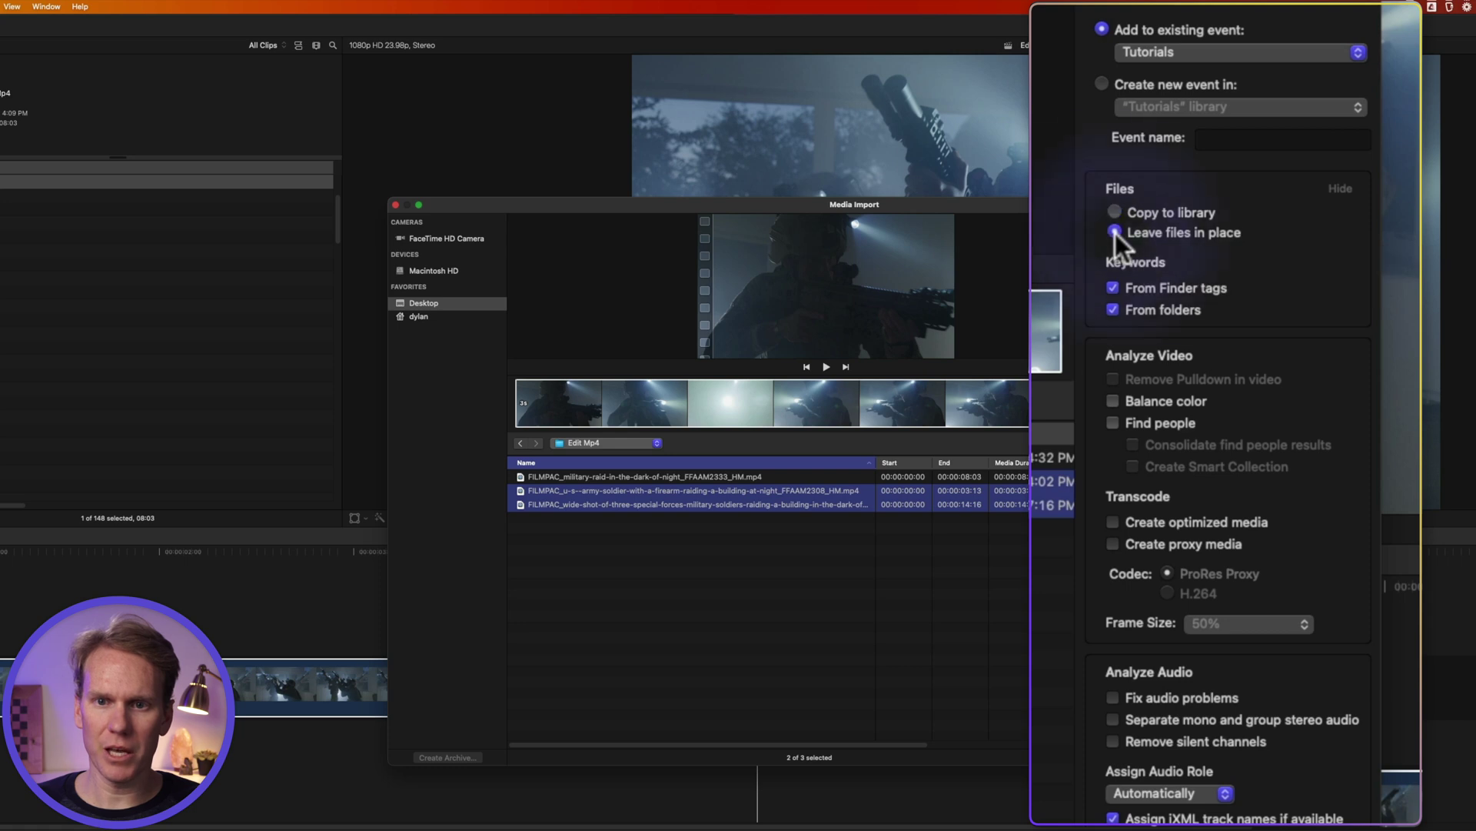
left_click(1124, 525)
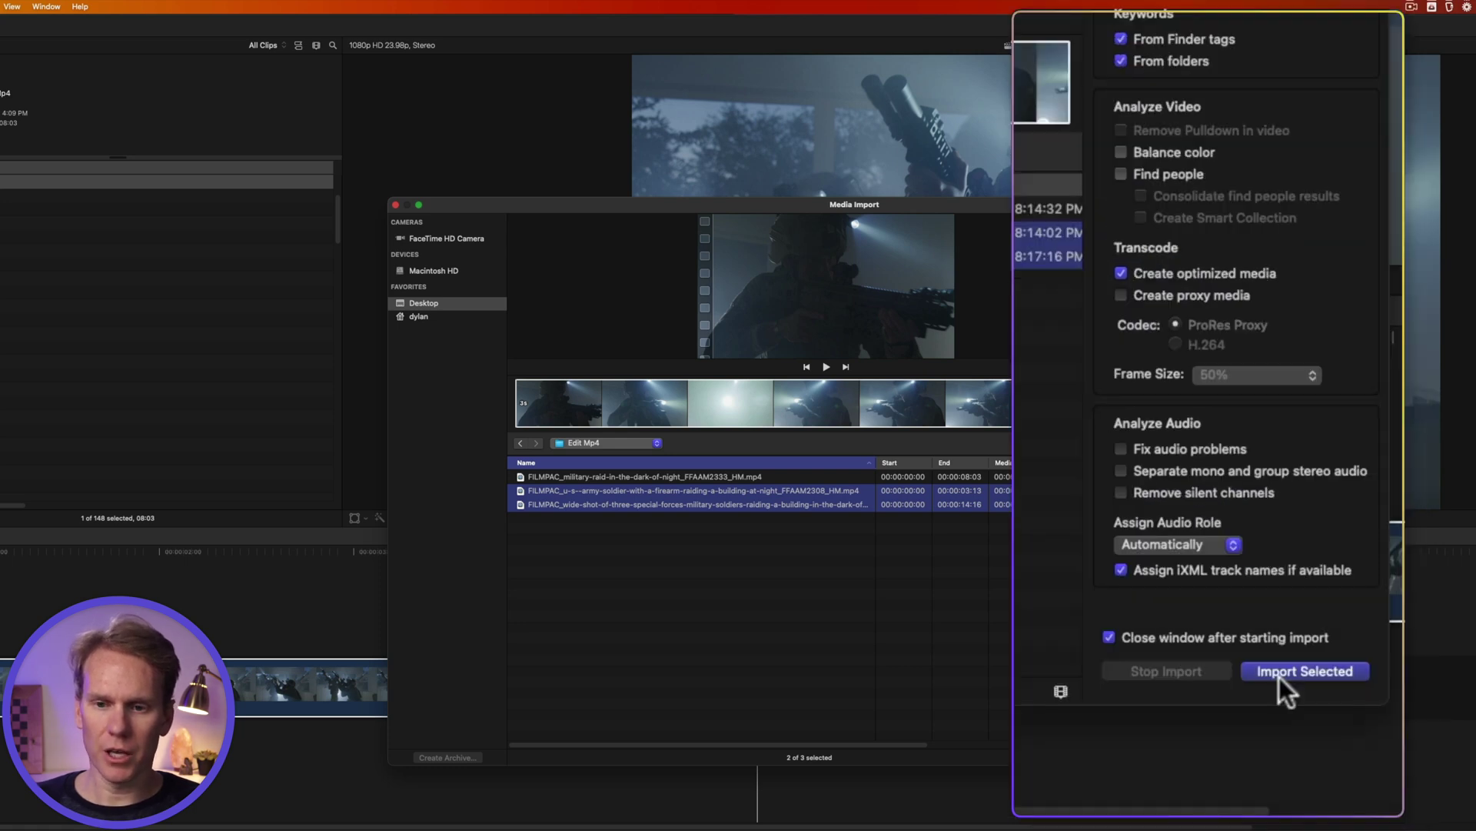
left_click(1280, 672)
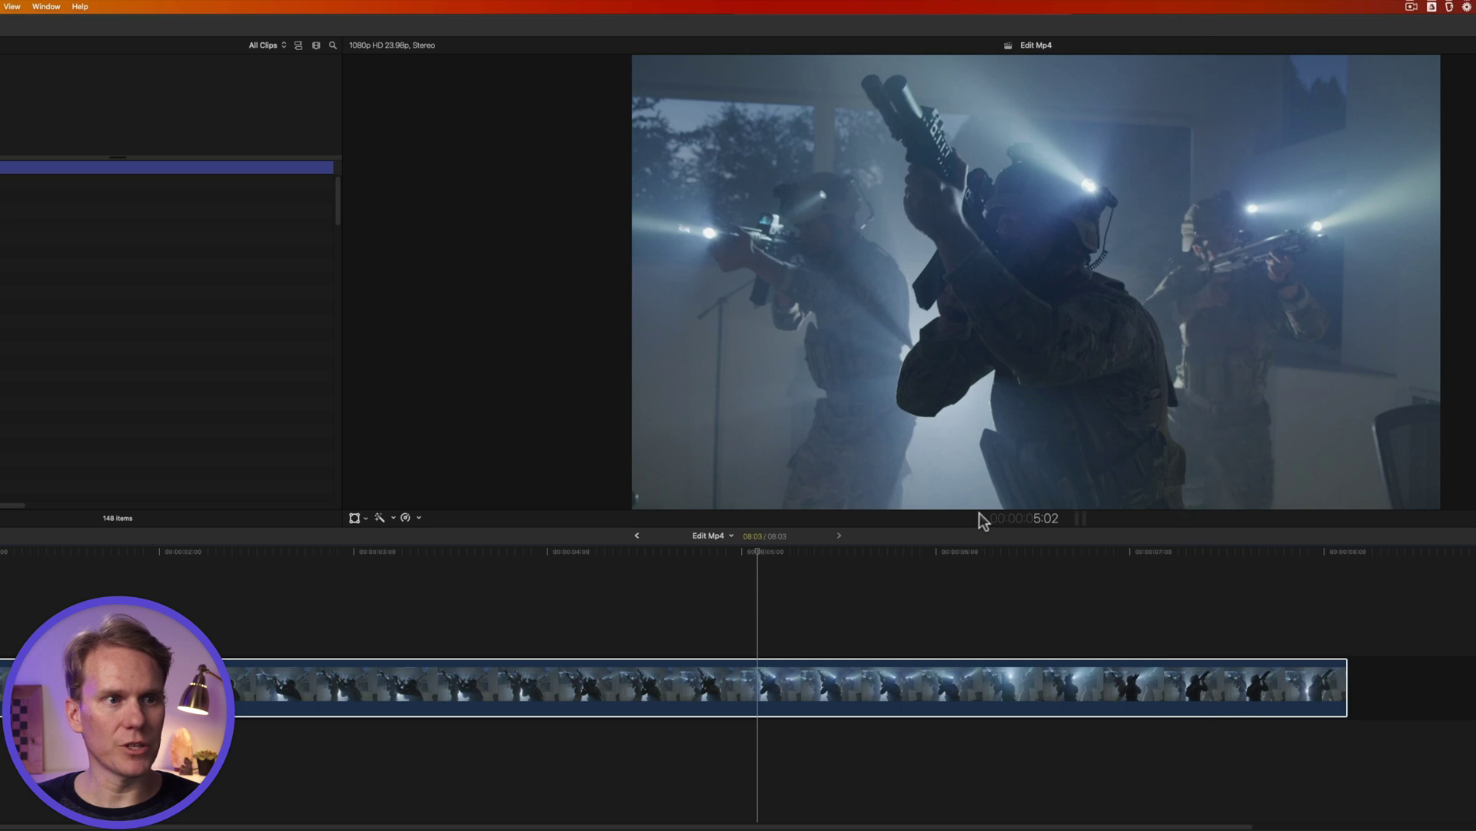
left_click(256, 329)
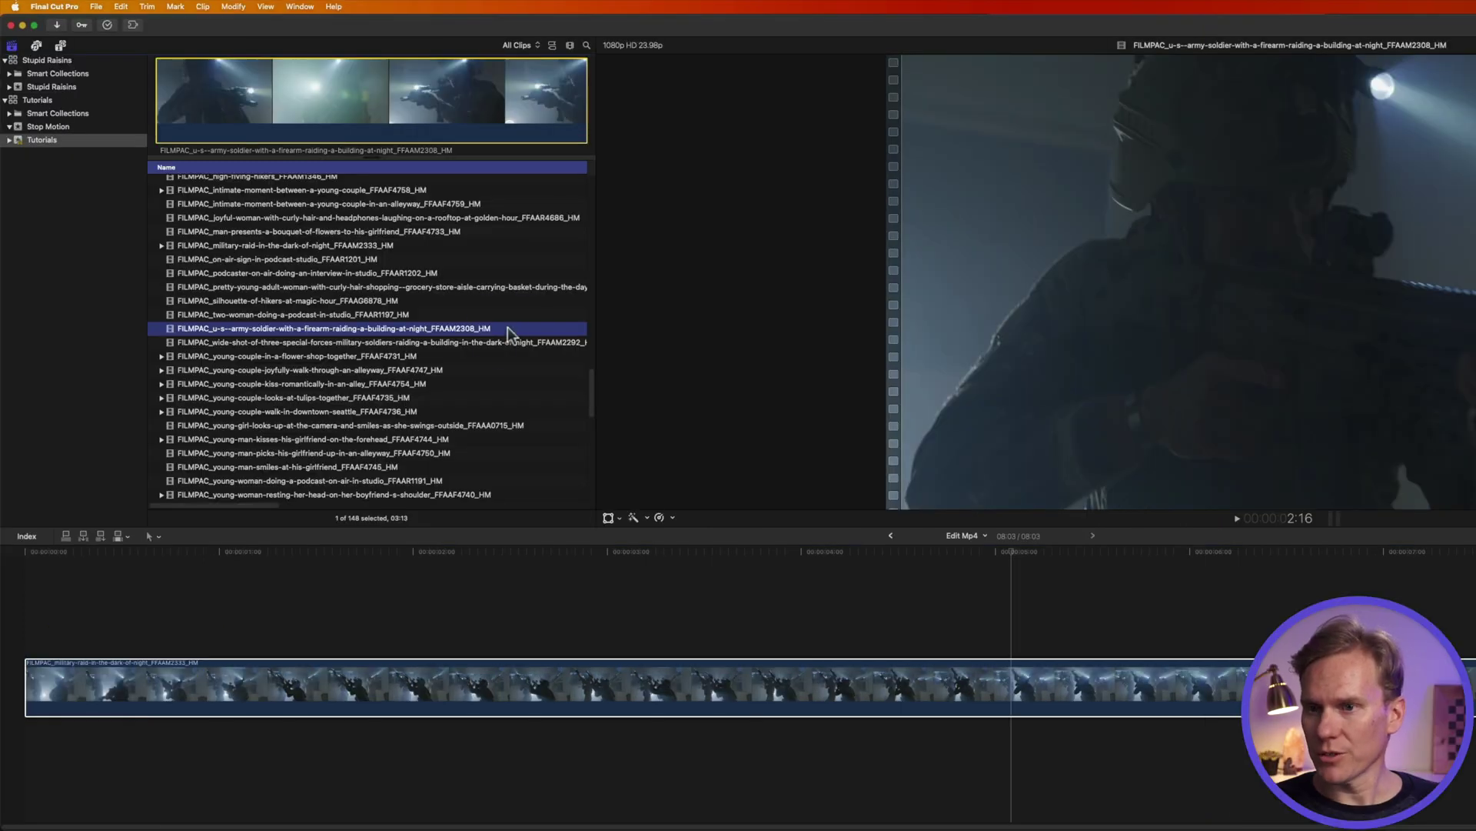
left_click_drag(507, 337, 415, 342)
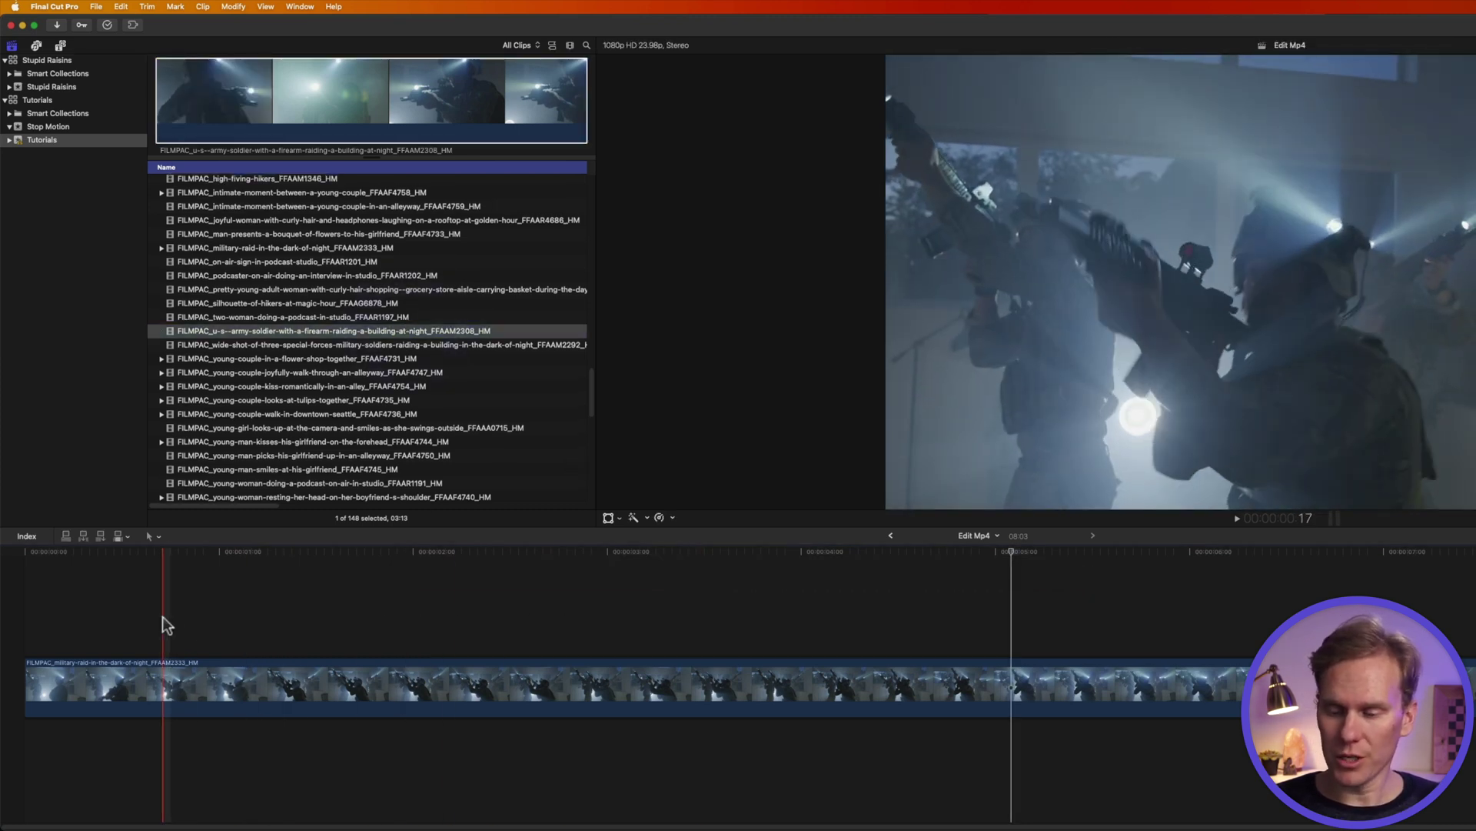
key("q")
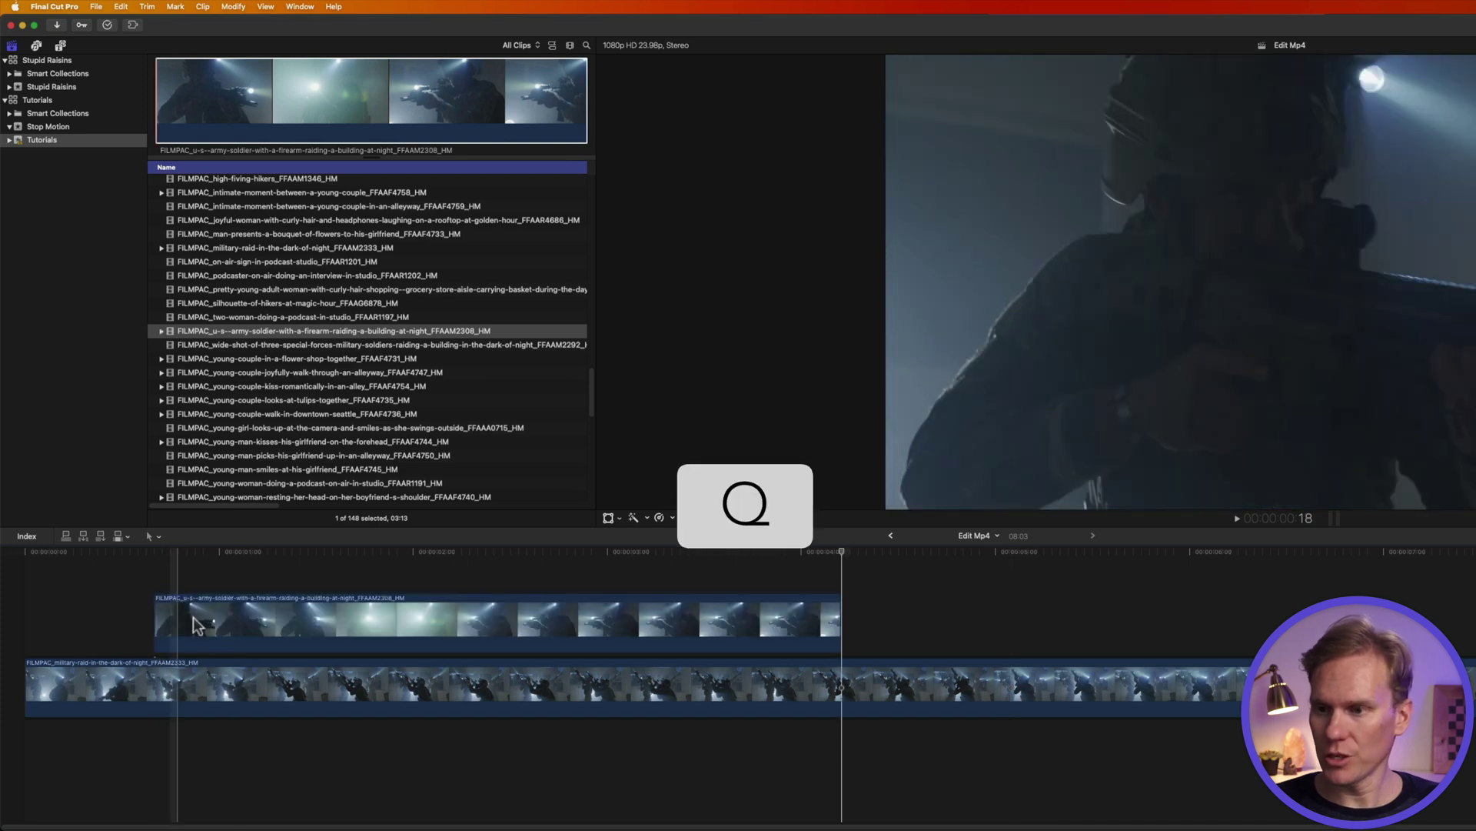
key("super+z")
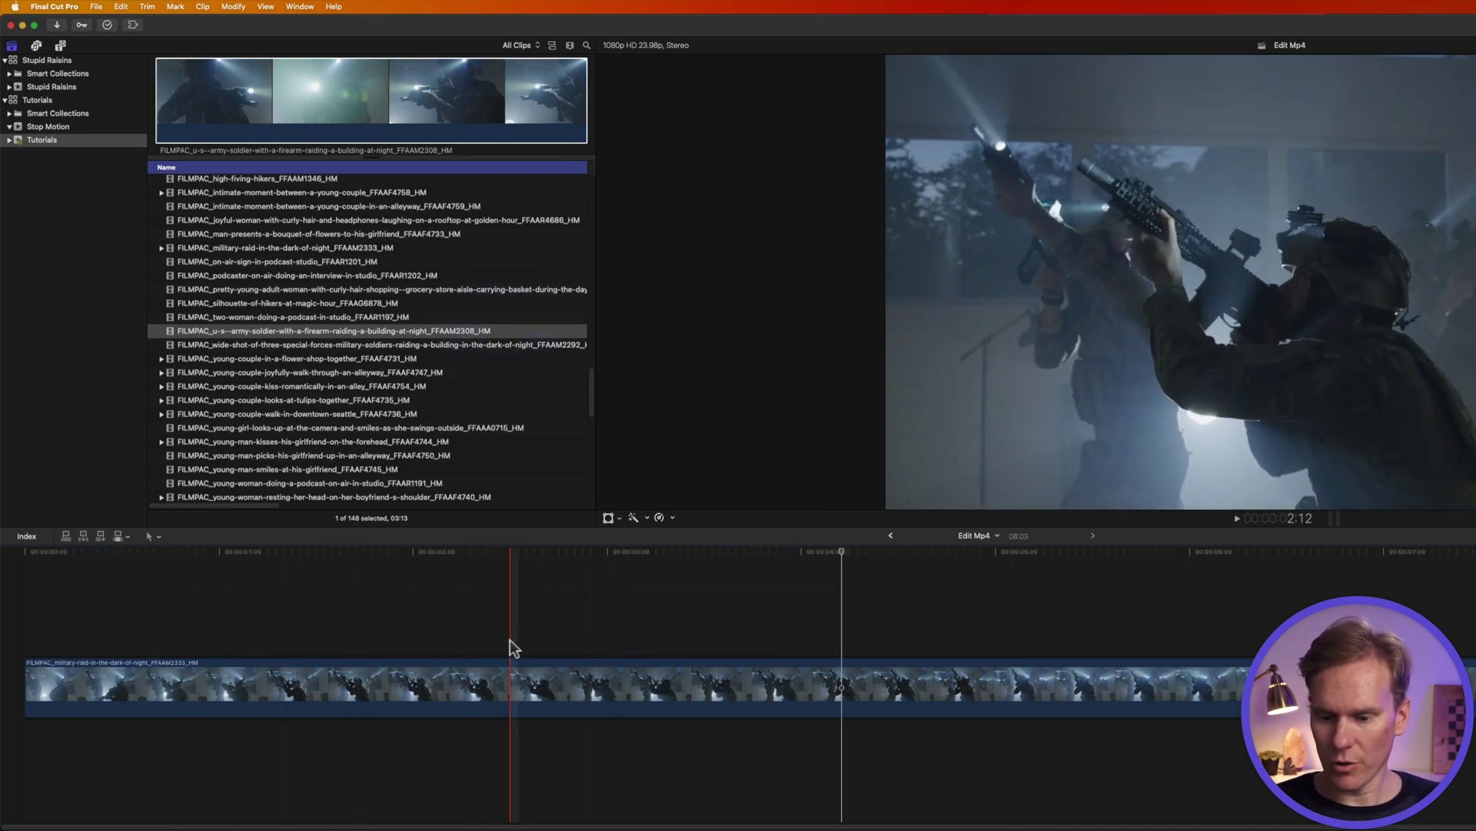
key("w")
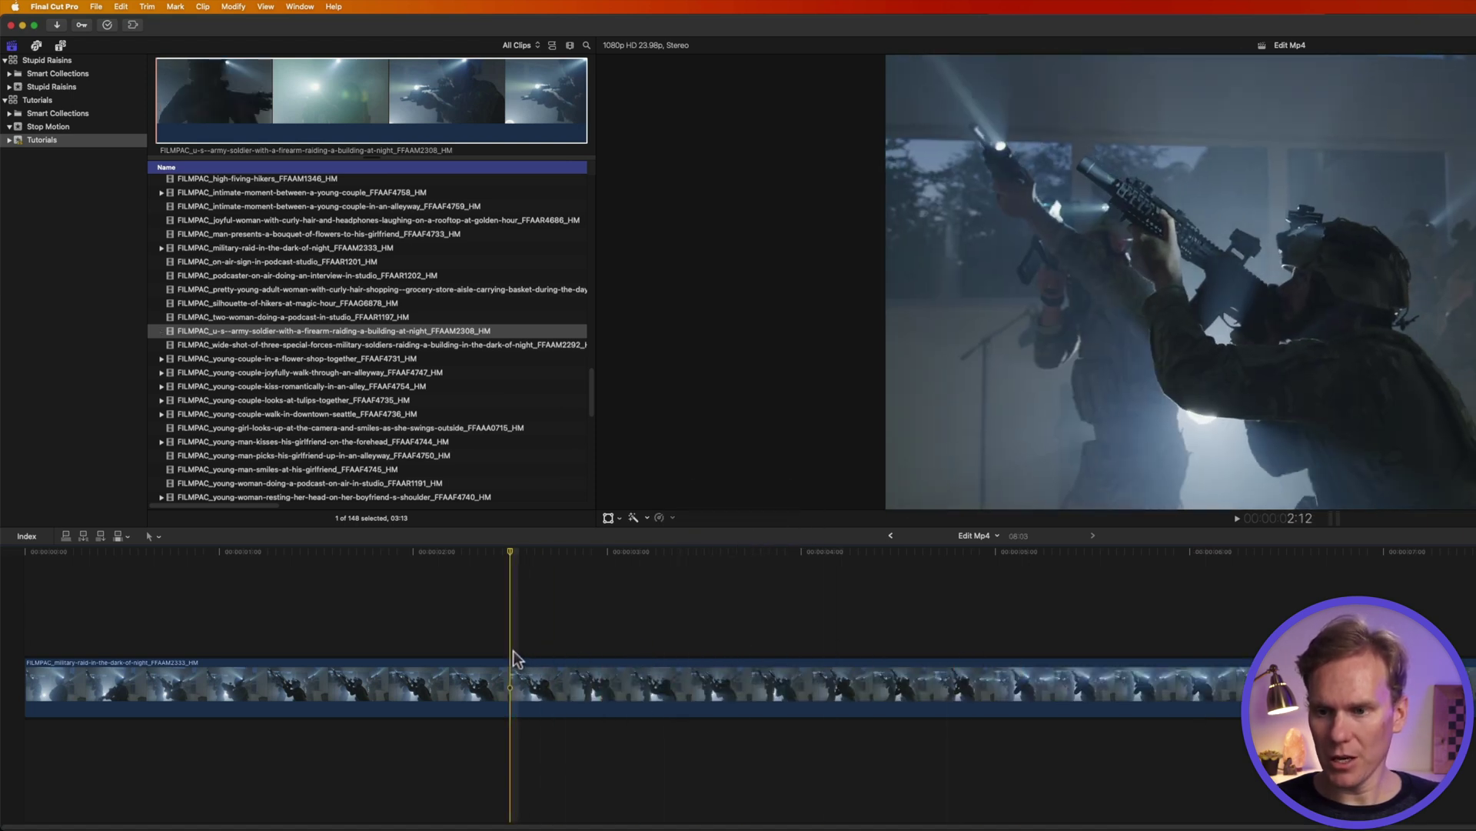
left_click(536, 333)
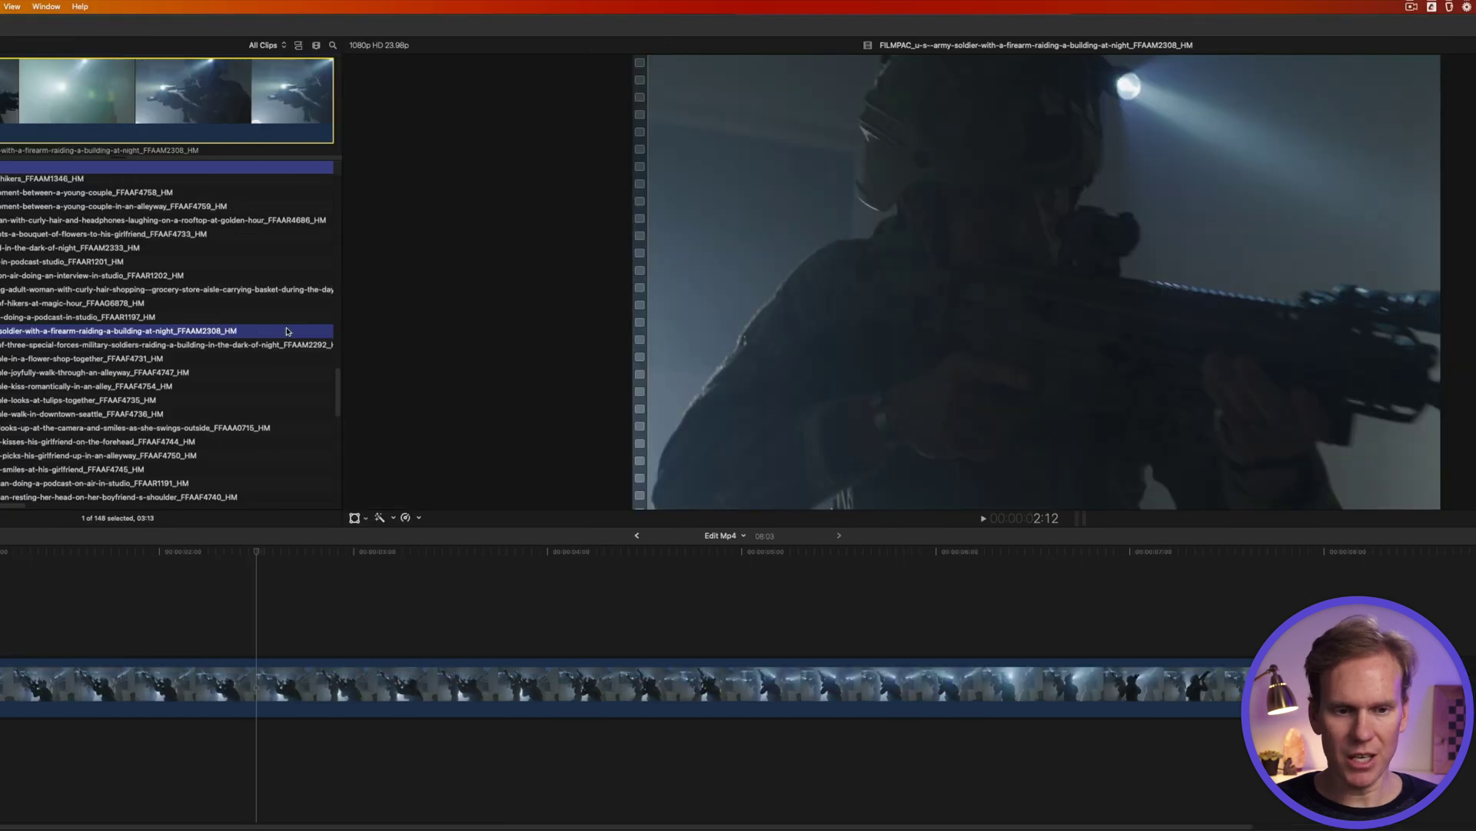
key("e")
- Trim the first timeline clip and set its duration to 2:00 with Ctrl-D
left_click(716, 719)
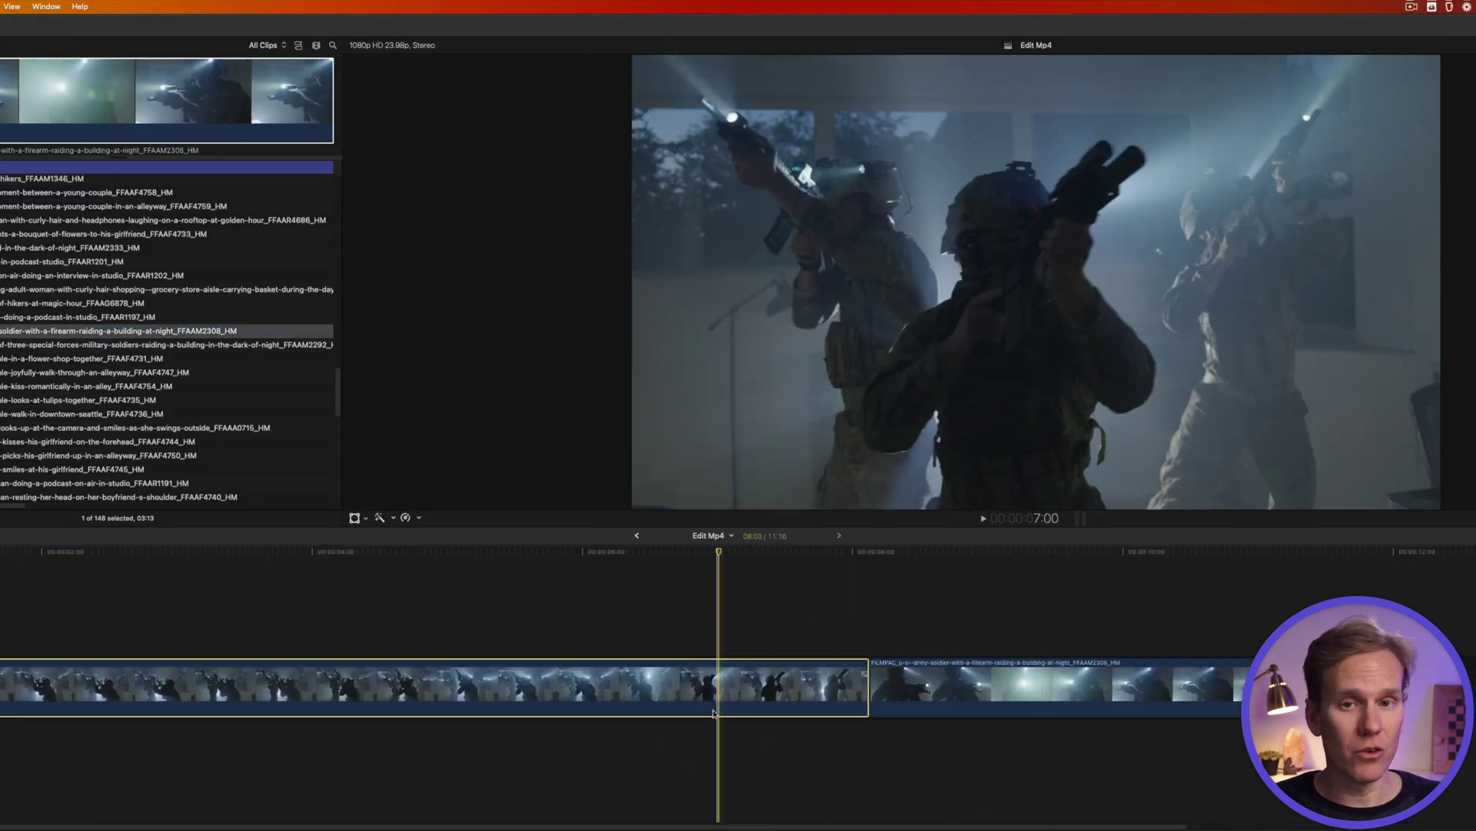
left_click_drag(868, 689, 440, 688)
key("ctrl+d")
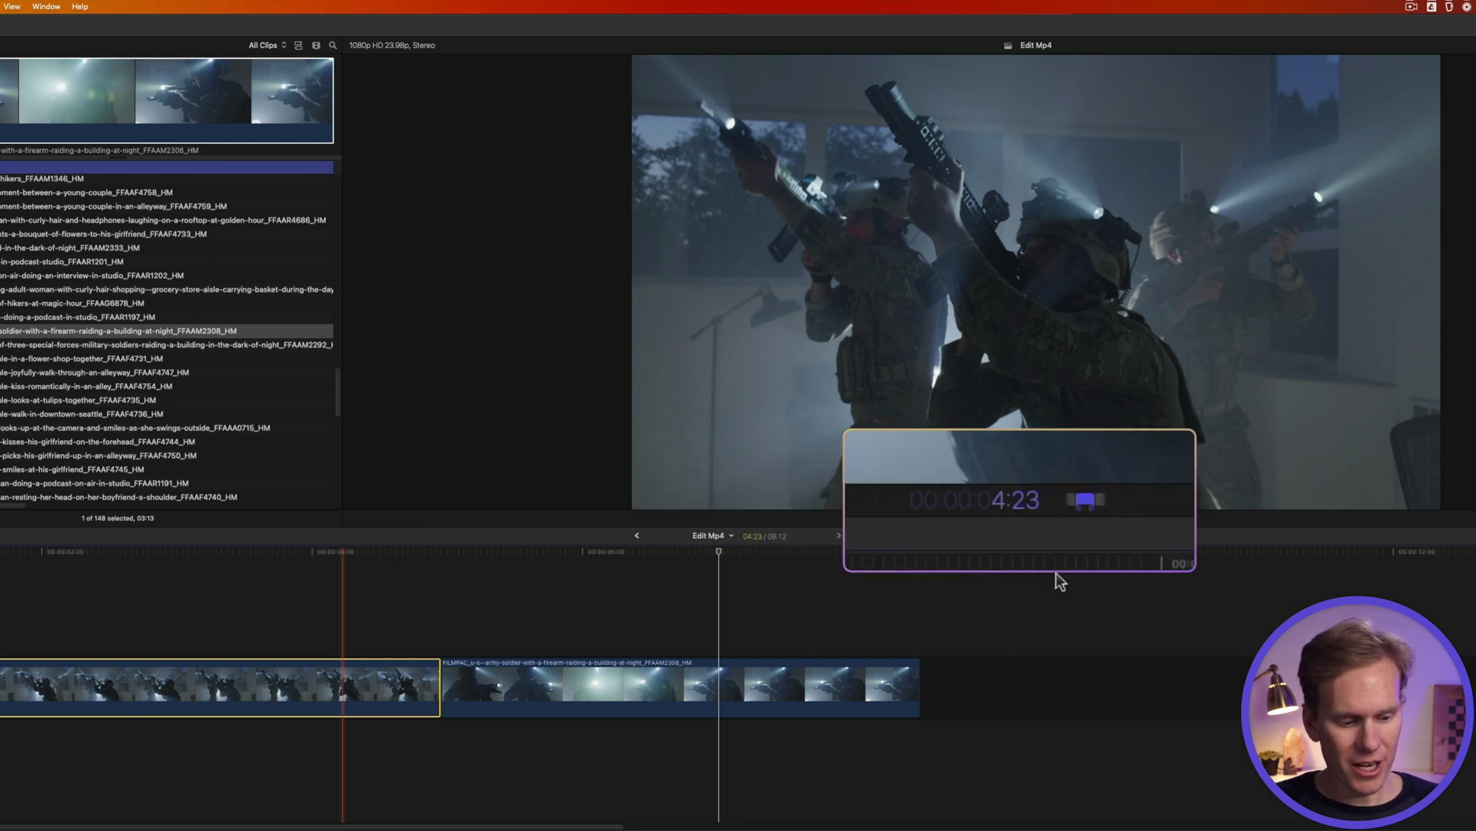
type("200")
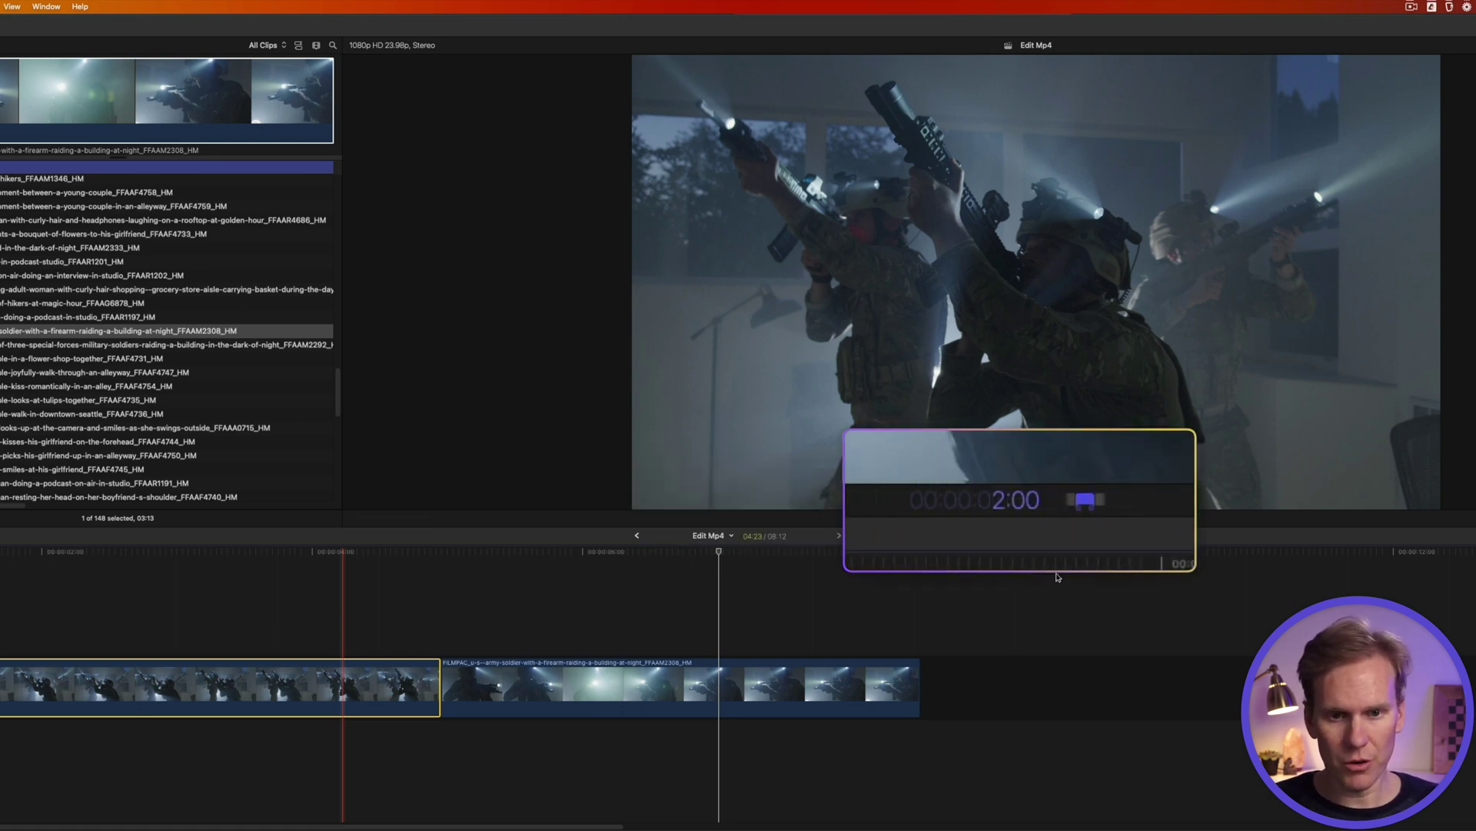
key("Return")
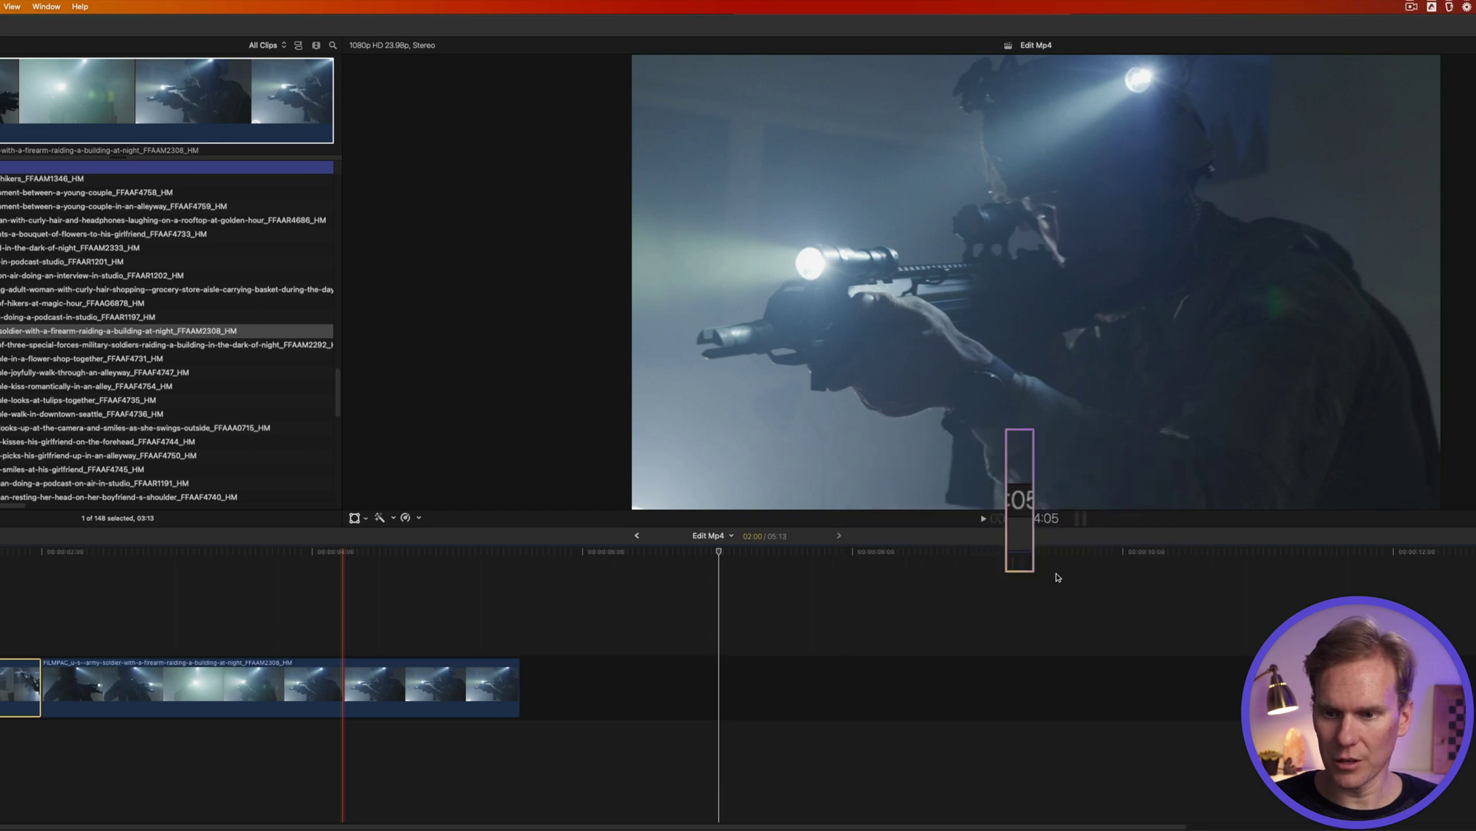
- Append the wide-shot clip and move it between the army-soldier and military-raid clips
key("super+equal")
left_click(181, 346)
key("e")
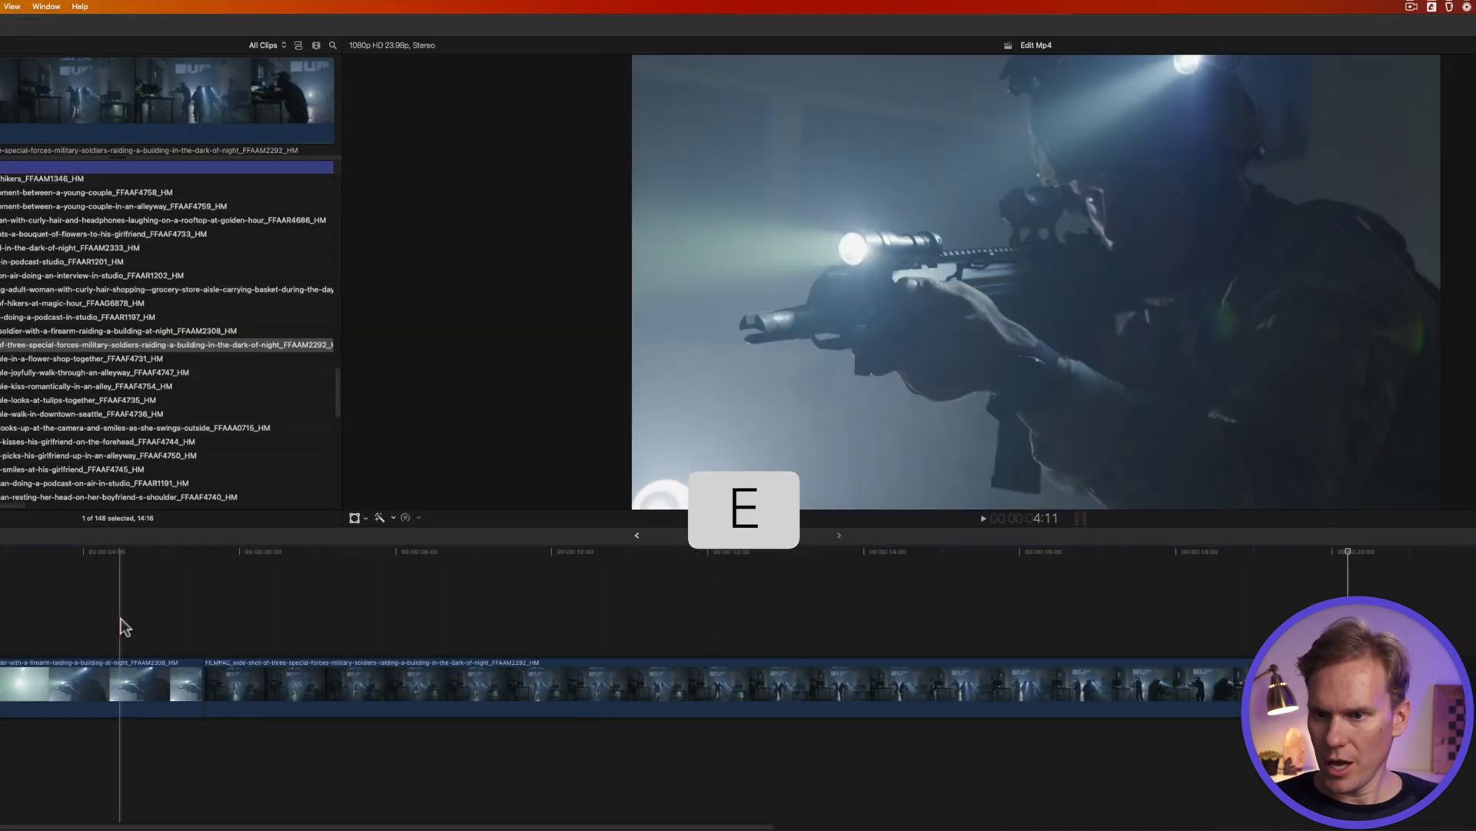
left_click_drag(372, 620, 564, 692)
left_click_drag(310, 693, 311, 697)
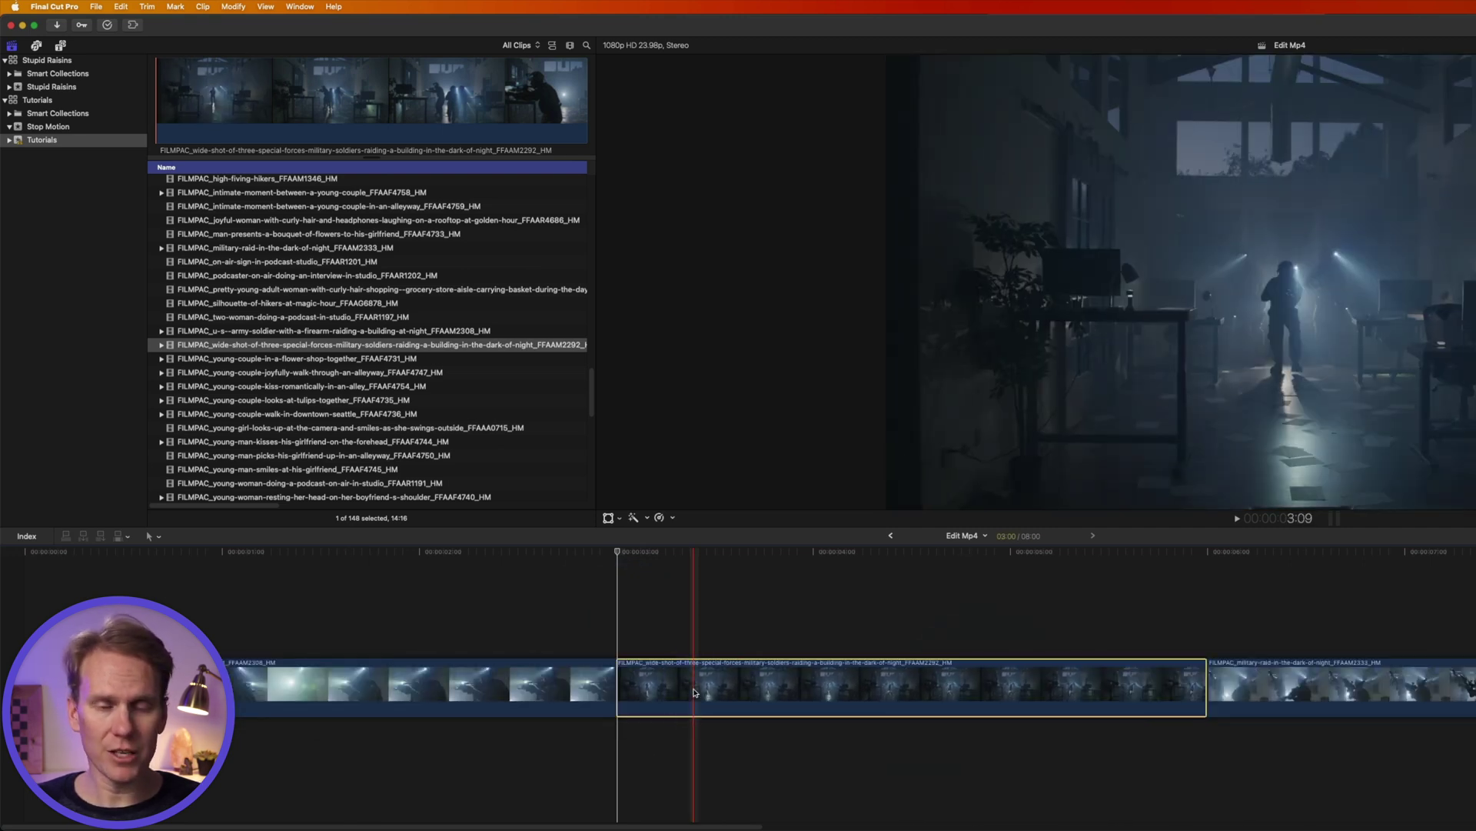
- Place a Build In/Out Fade title above the opening clips and edit its text to Mp4 FTW
left_click(60, 45)
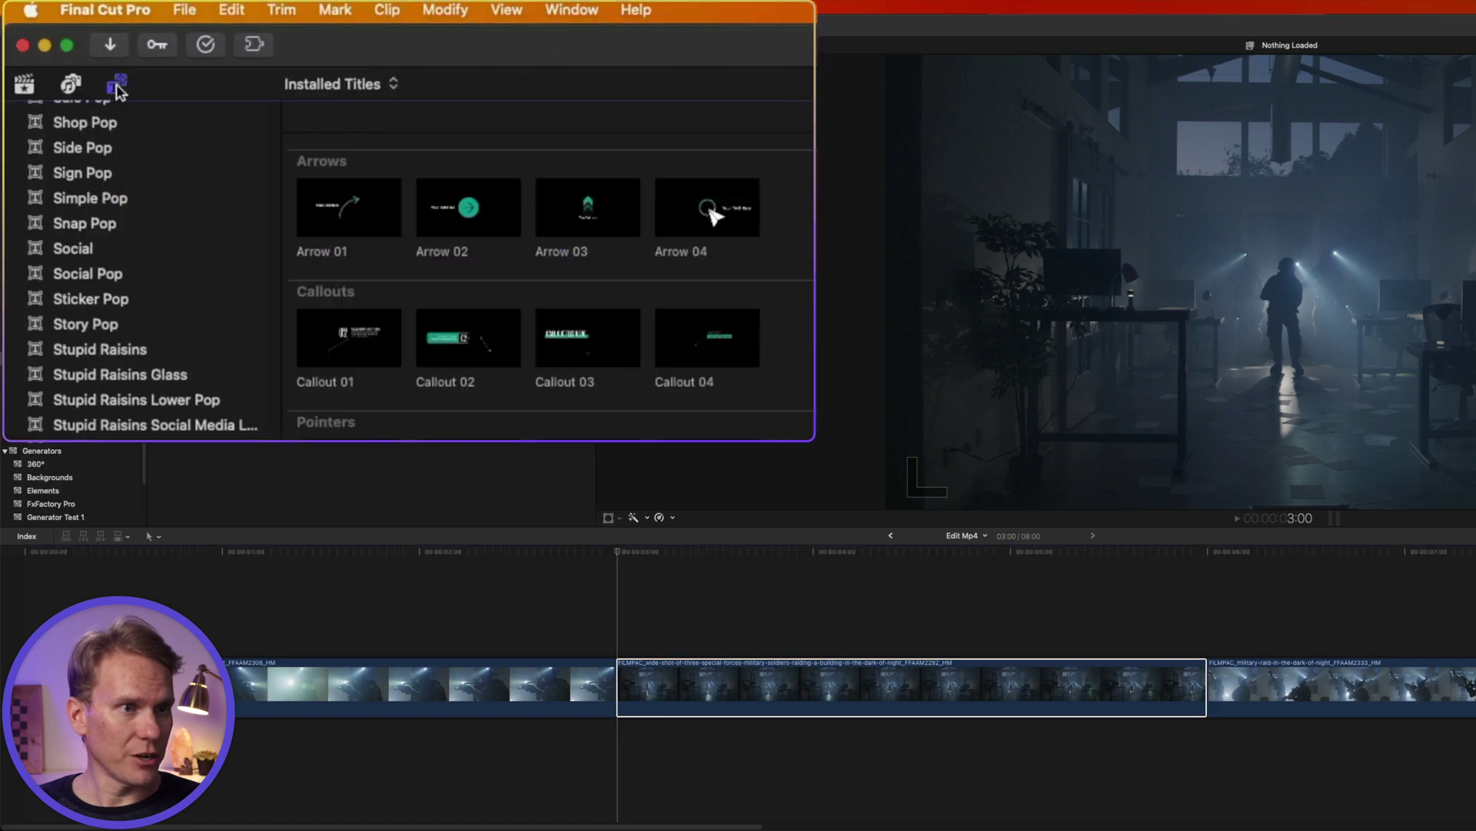
scroll(138, 364, "up", 10)
left_click(118, 335)
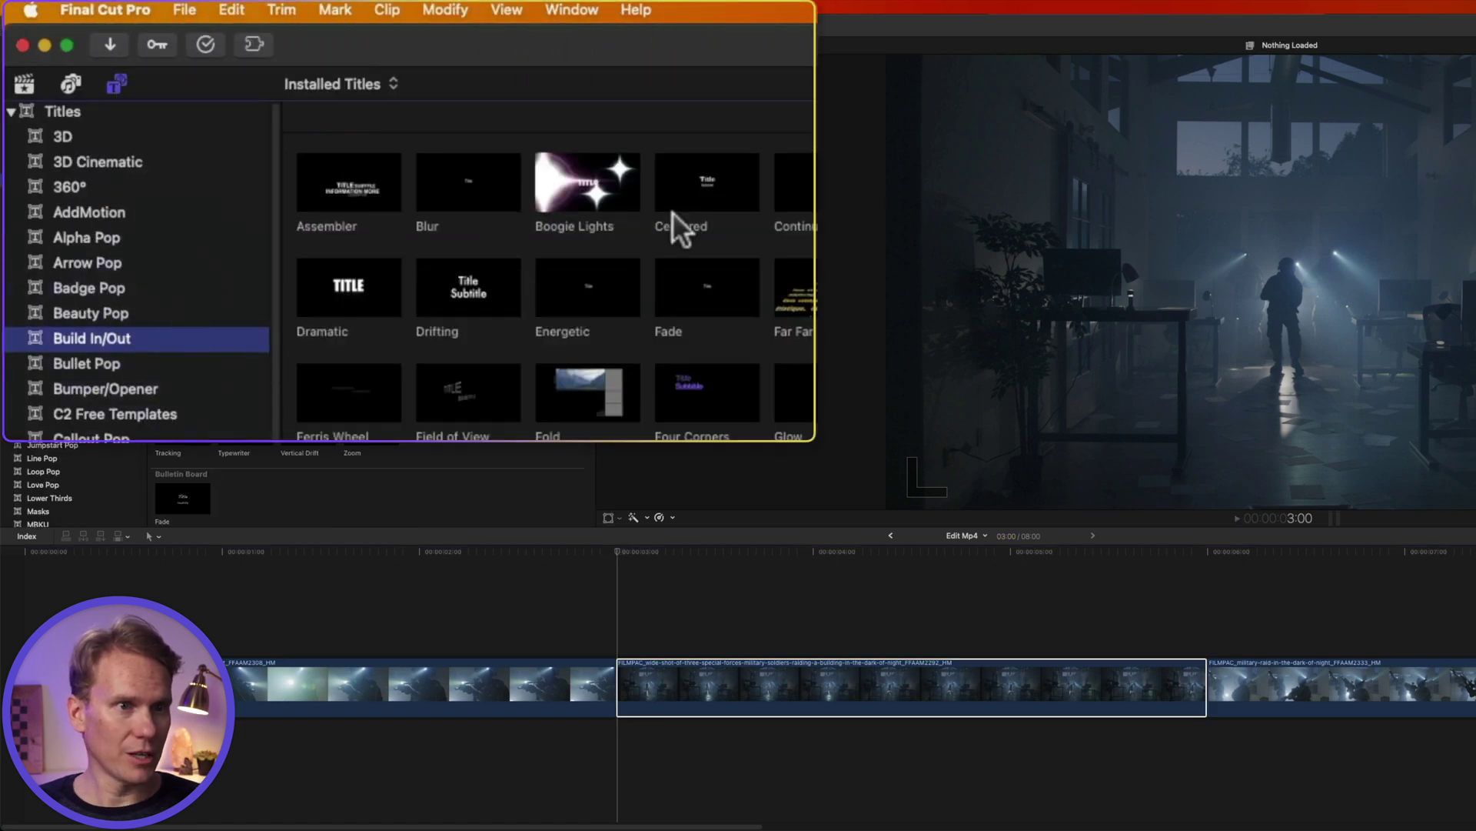
left_click_drag(698, 282, 223, 638)
left_click_drag(1218, 638, 605, 632)
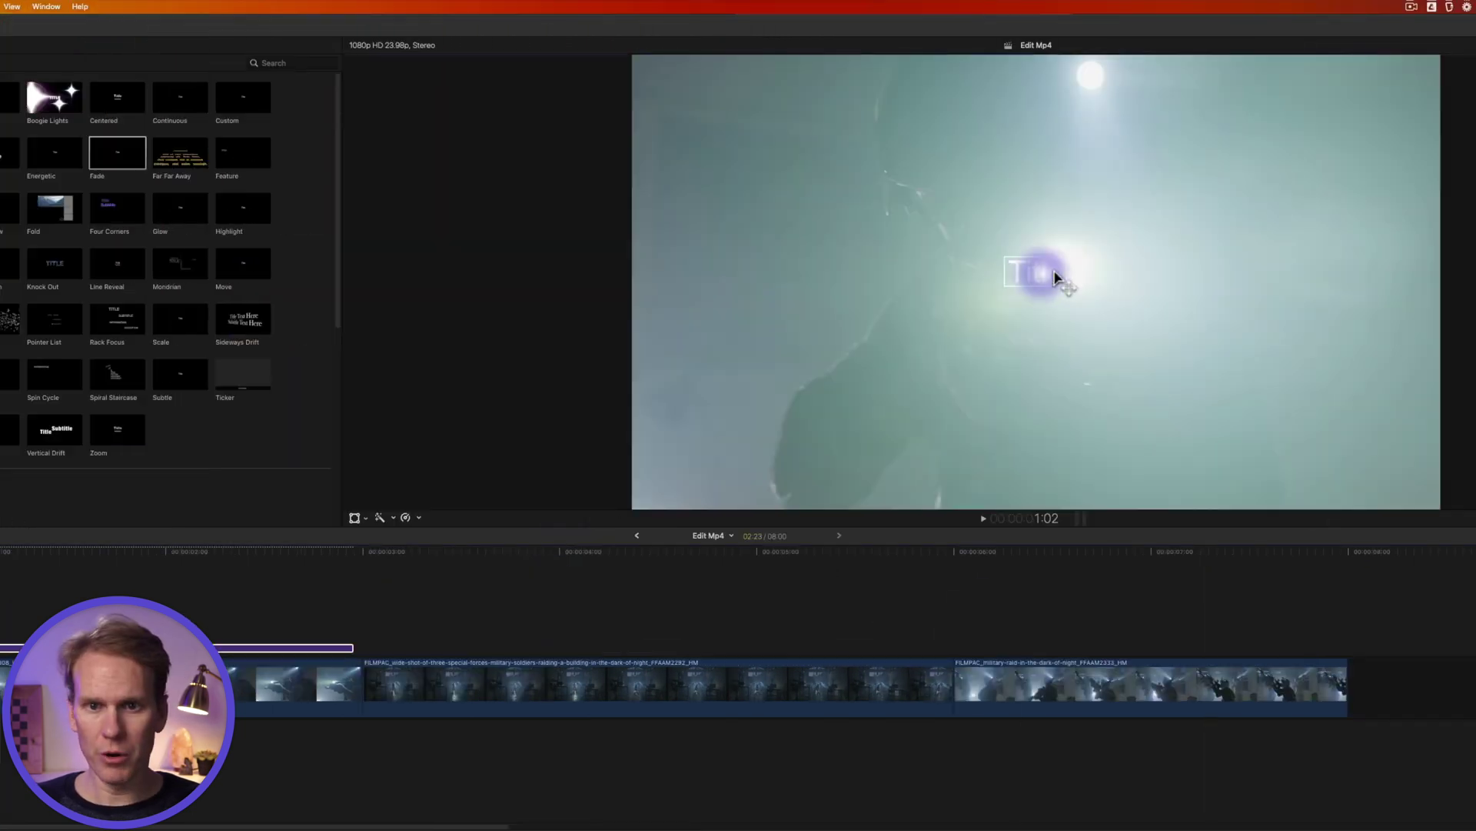
double_click(764, 269)
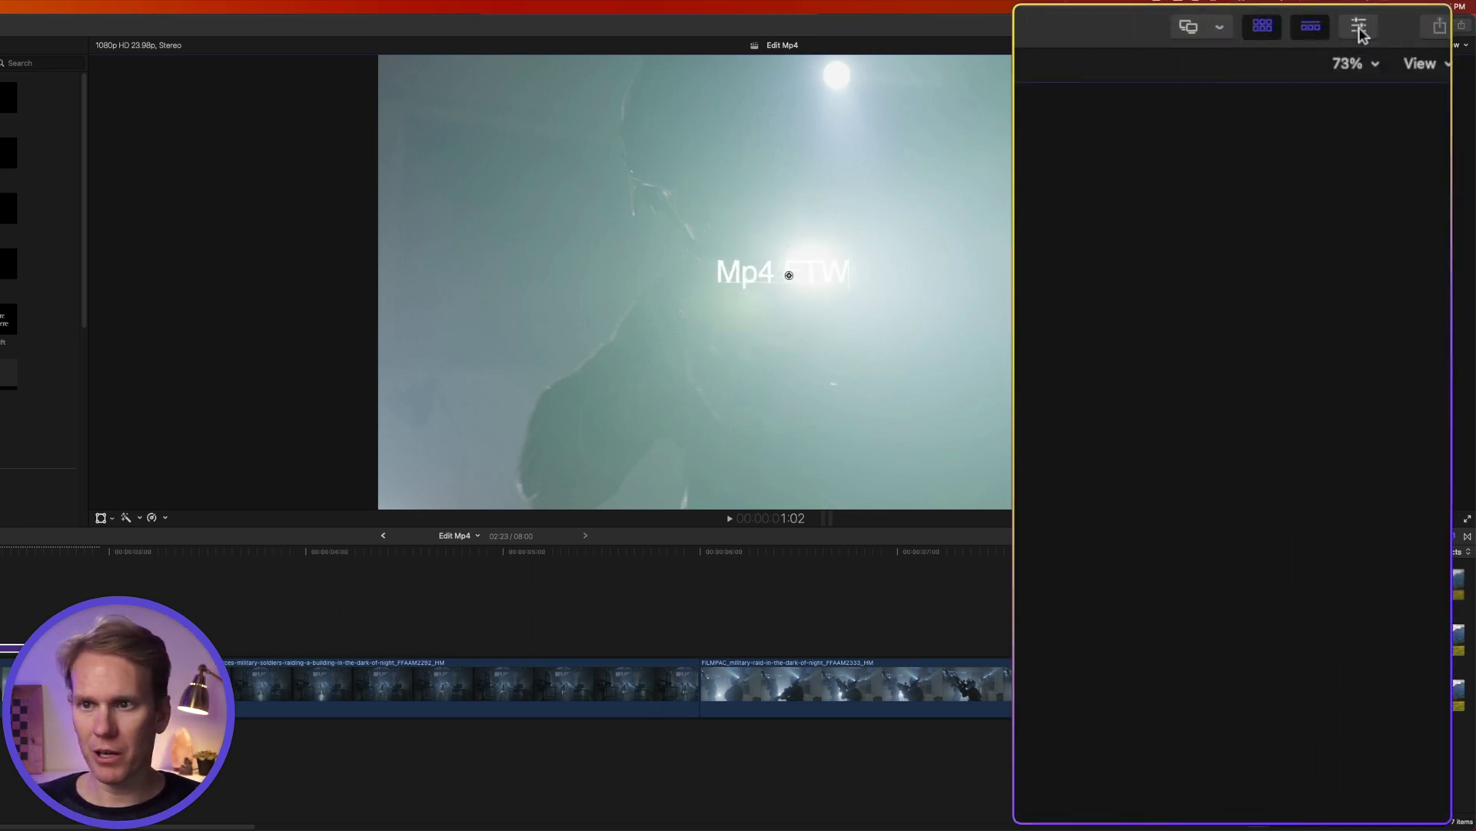
- Style the title in High Tide Bold at size 252 and make its text purple
left_click(1420, 26)
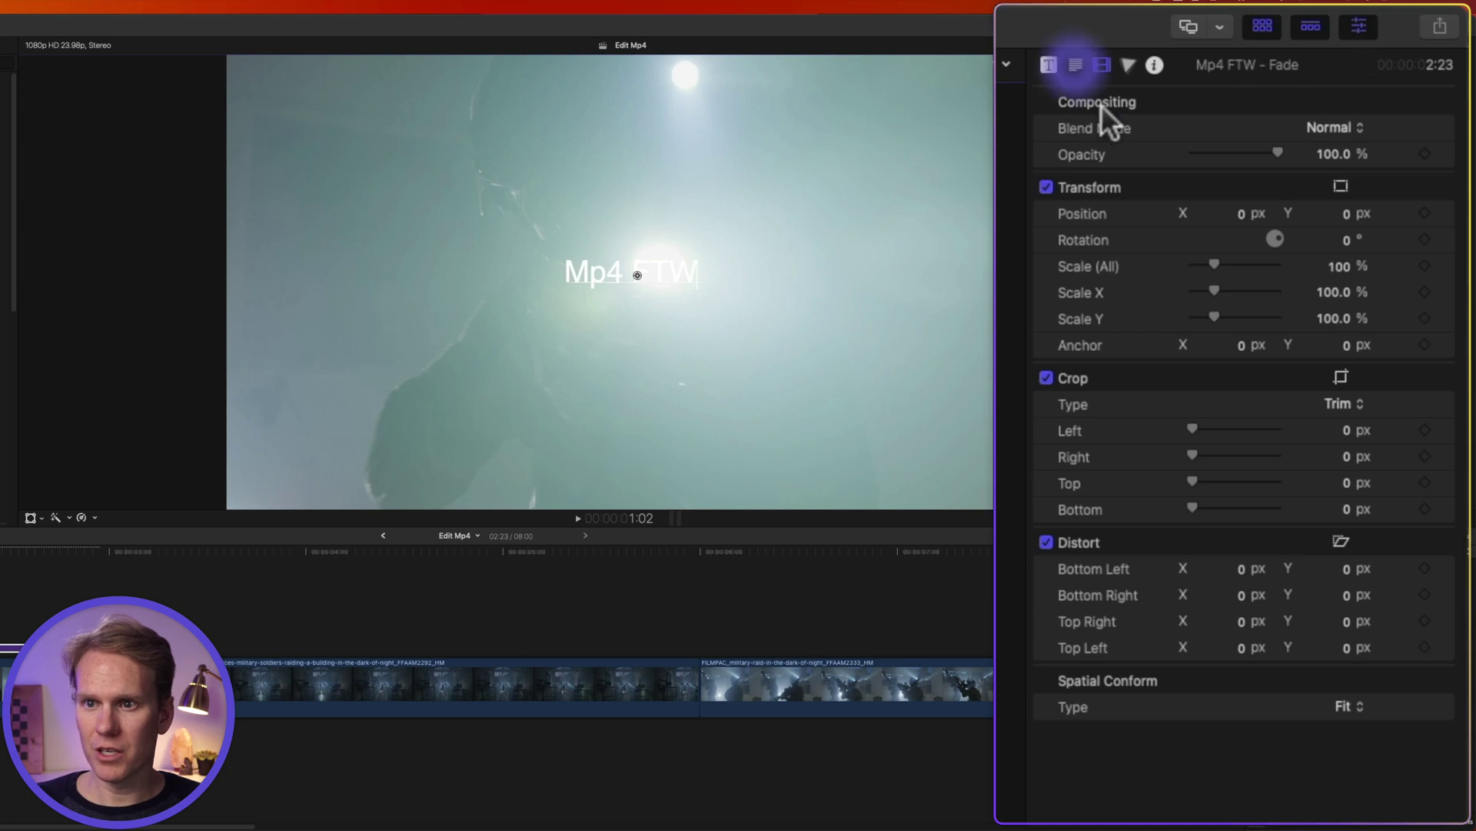
left_click(1275, 537)
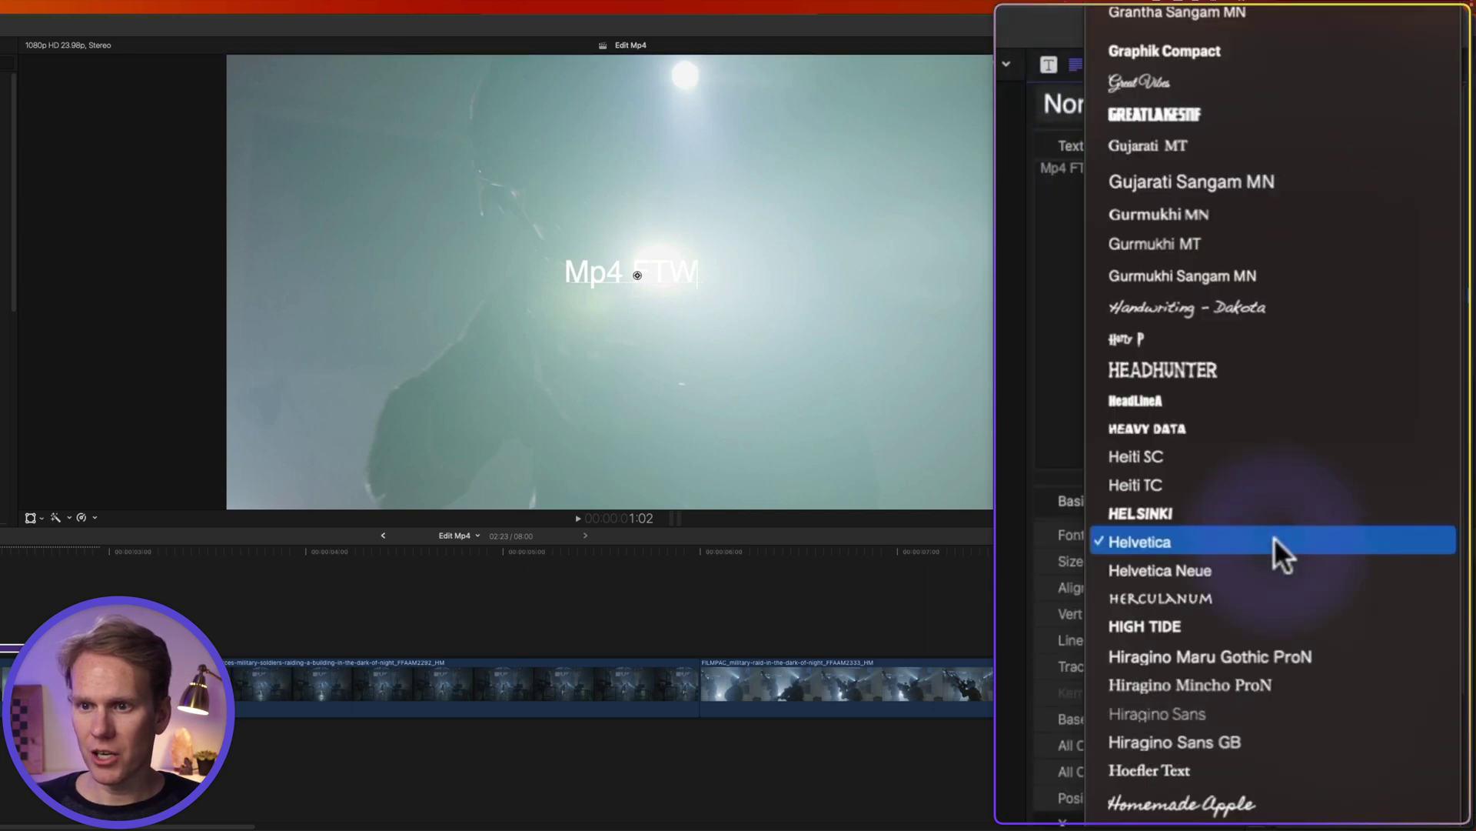
left_click(1221, 615)
left_click_drag(1210, 552, 1269, 554)
scroll(1431, 692, "down", 10)
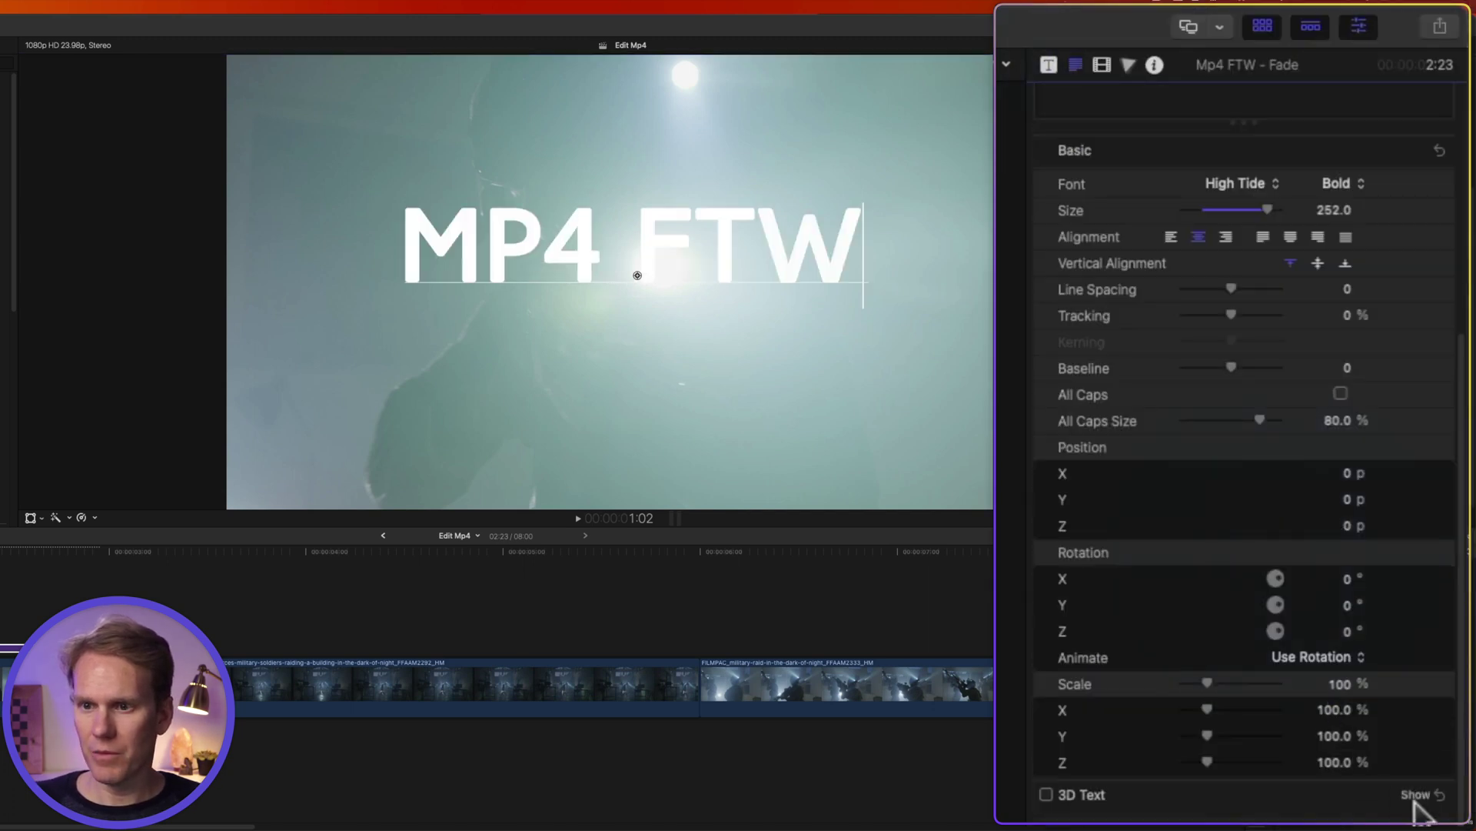
key("super+5")
left_click(1342, 459)
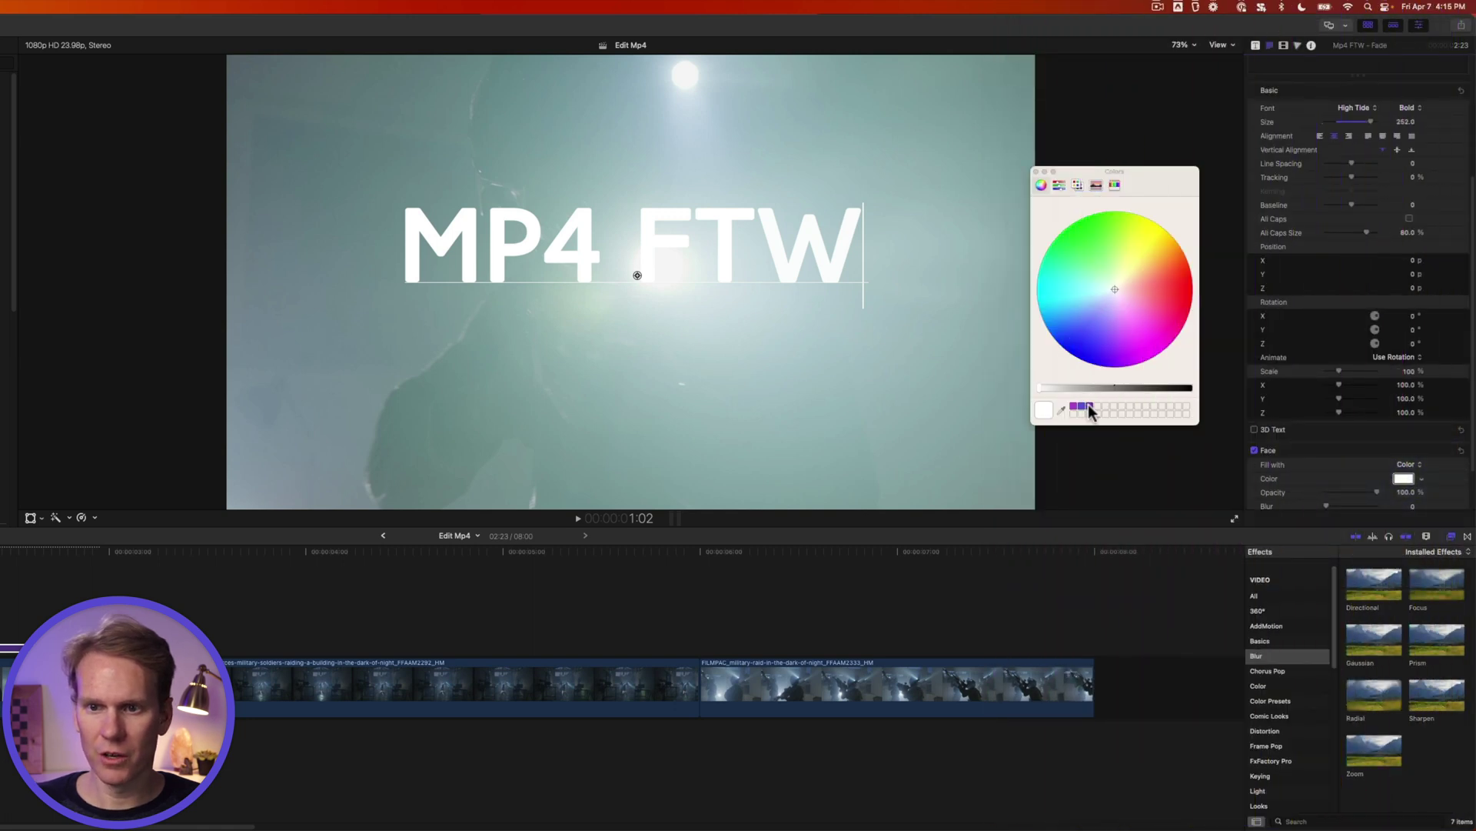
left_click(1089, 407)
left_click(1036, 171)
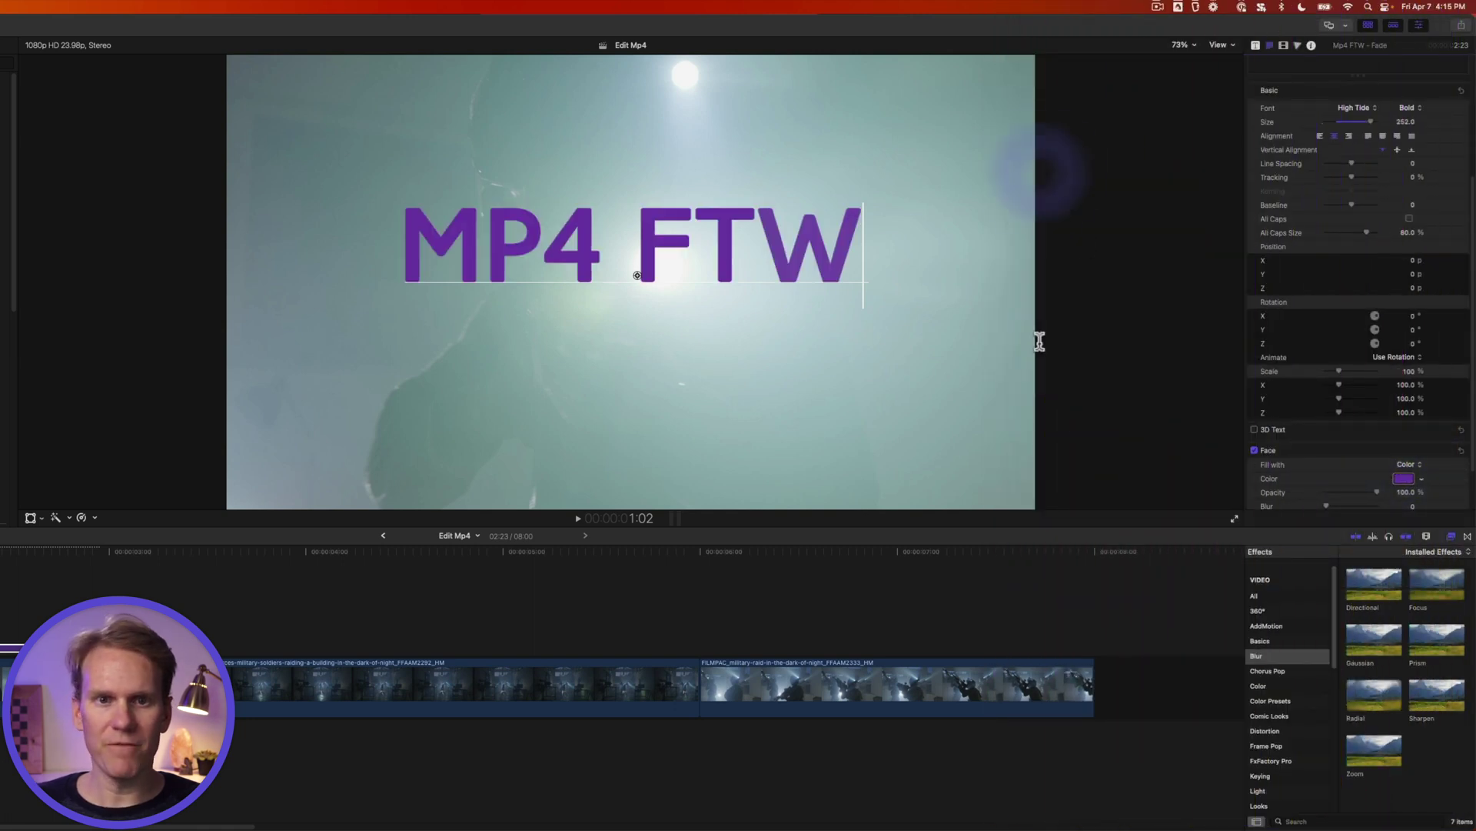
- Play the purple title fade-in from its start and hide the effects browser
key("/")
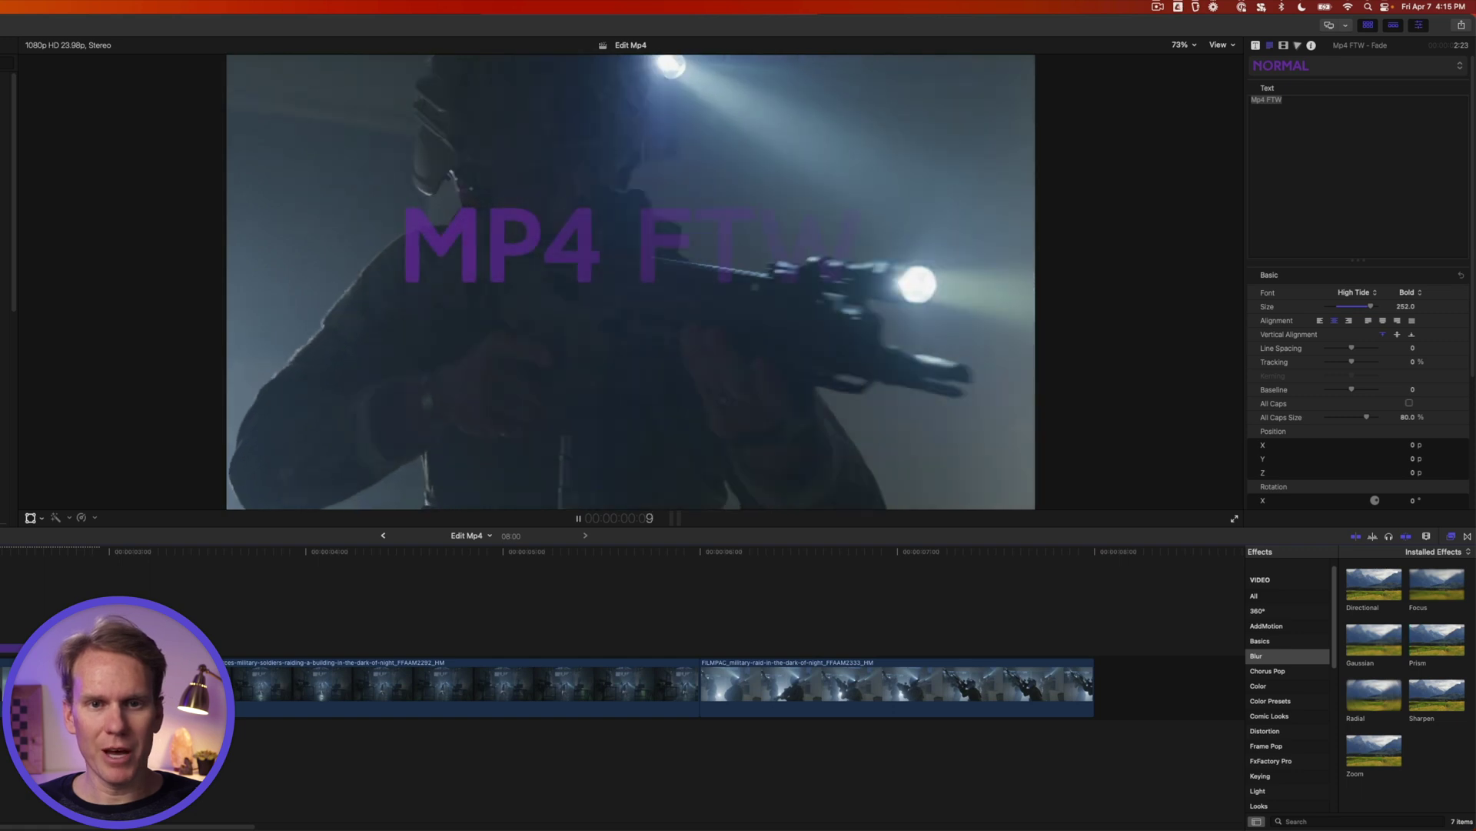
key("space")
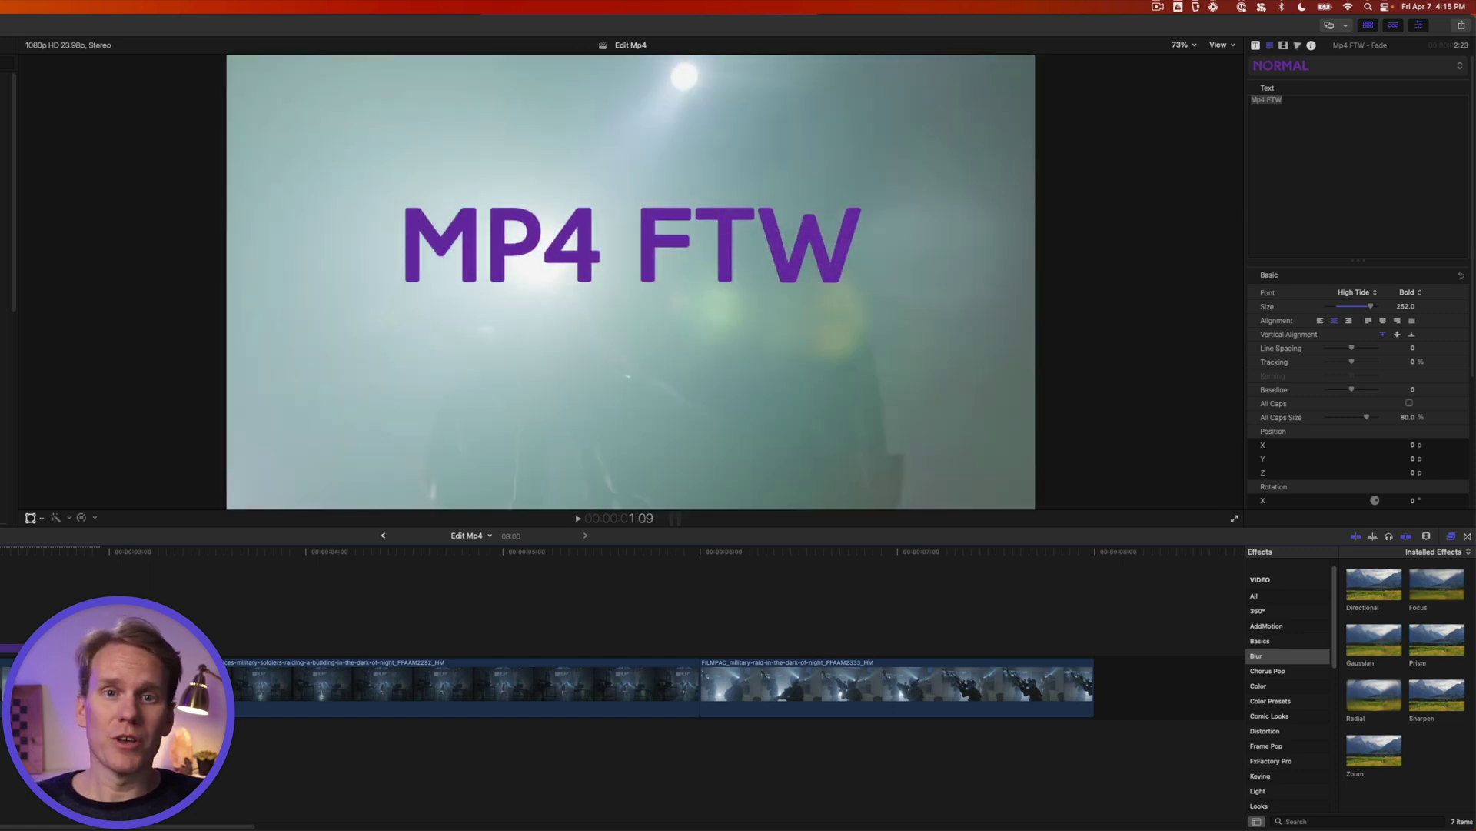
left_click(1451, 534)
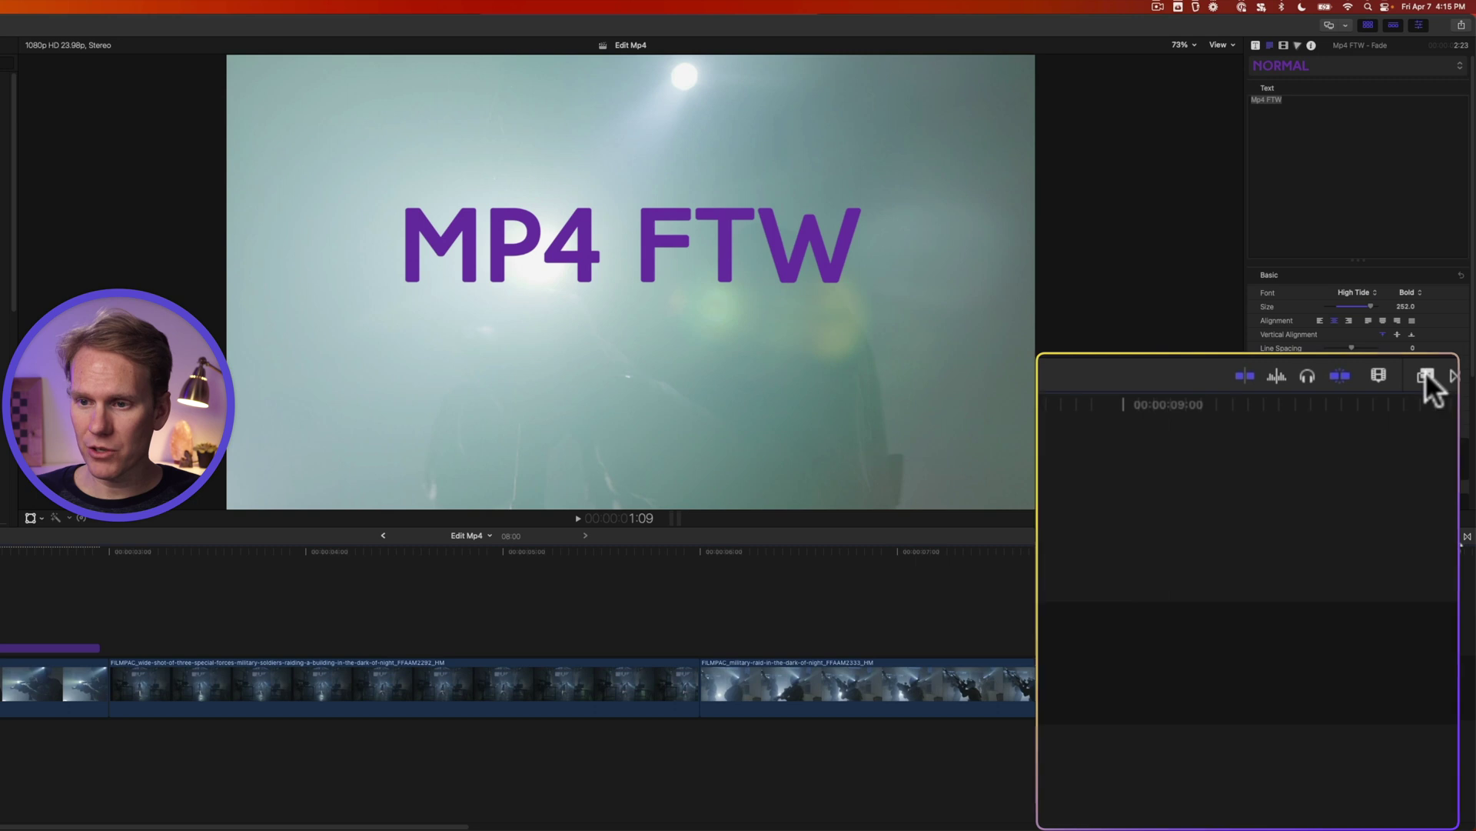
- Drag the Gaussian blur effect onto the wide-shot soldiers clip and check the result
left_click(1426, 377)
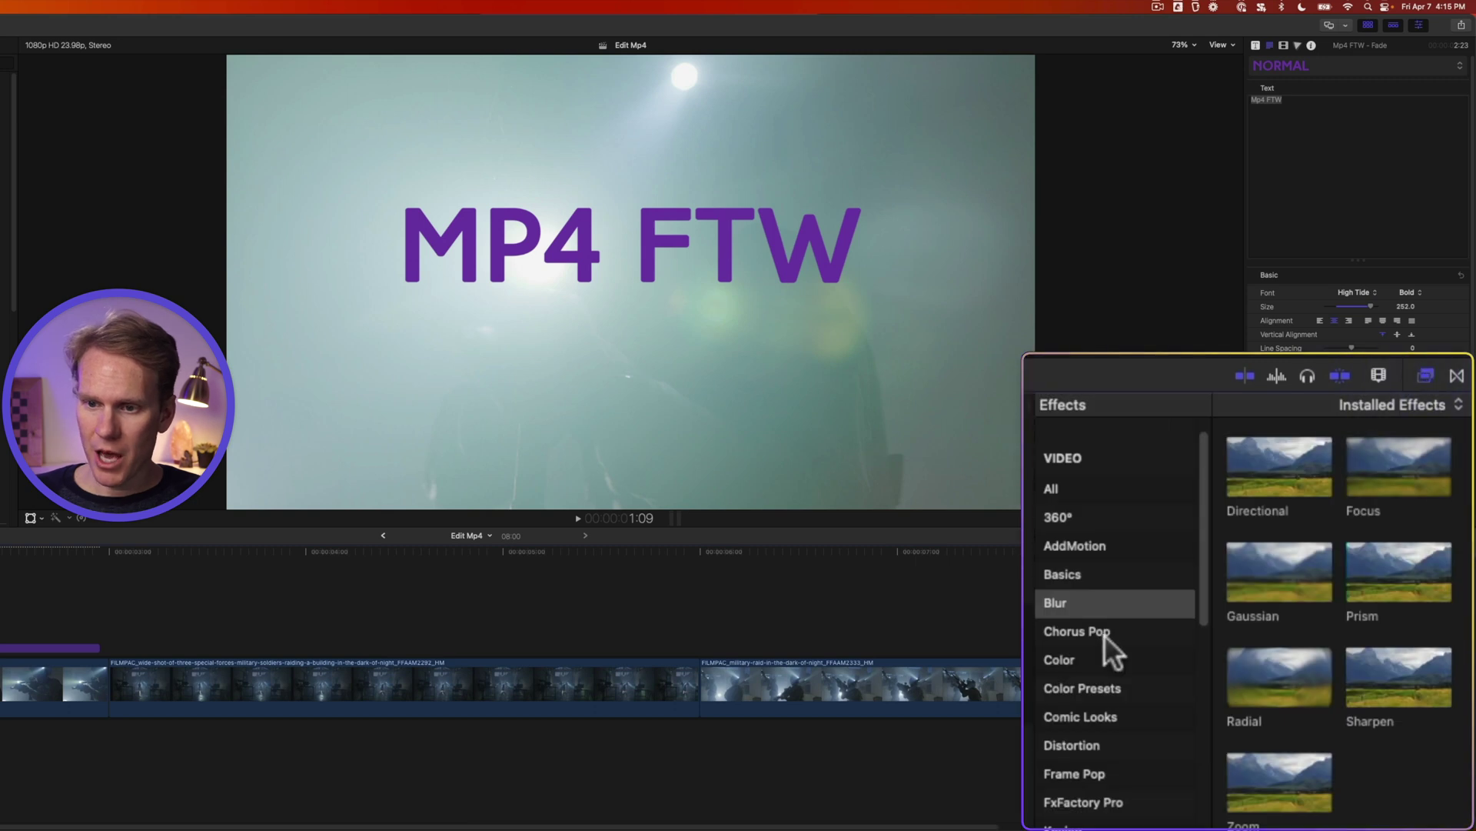
left_click_drag(1268, 603, 431, 704)
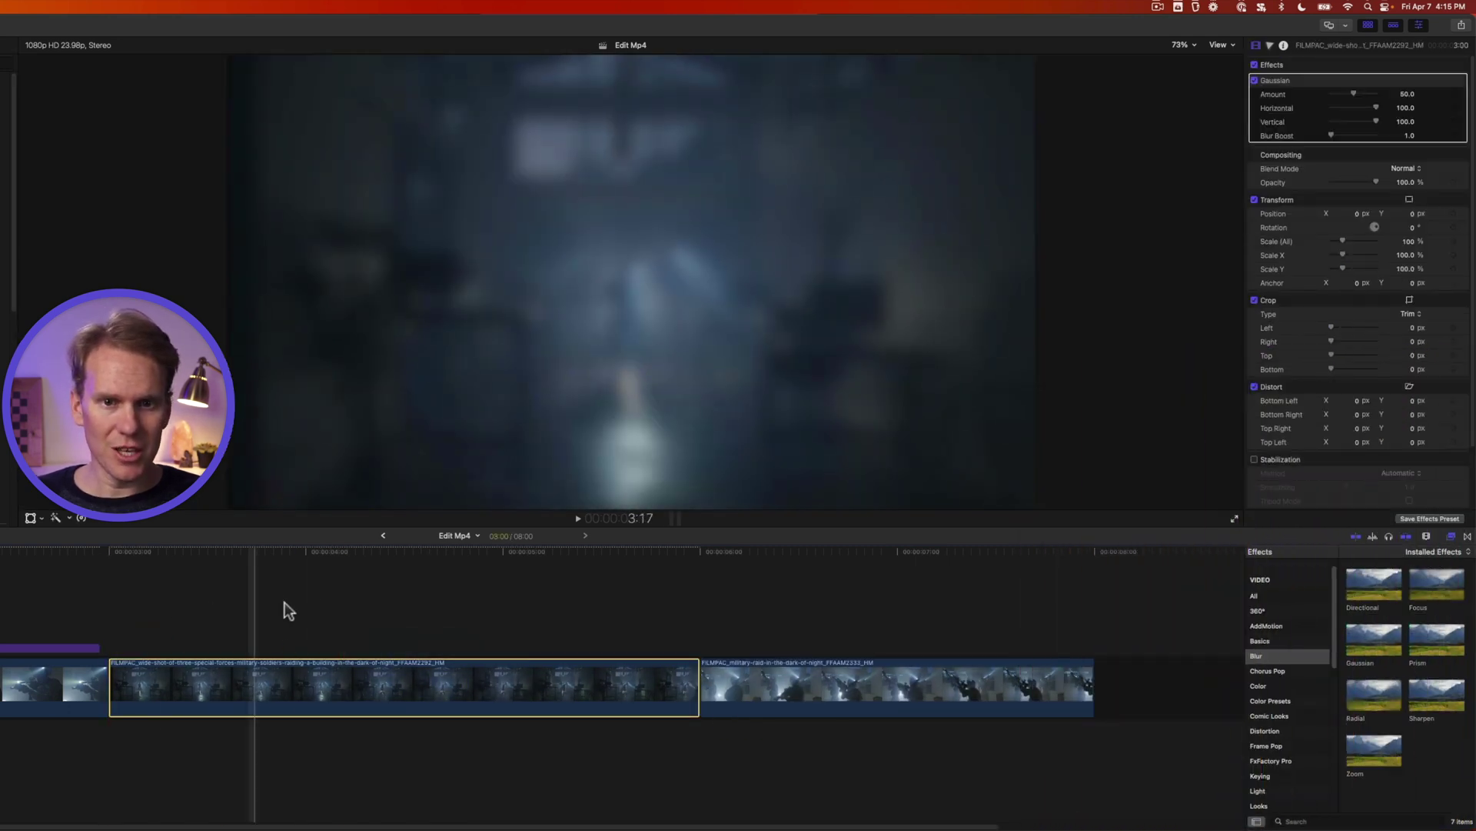
left_click(406, 617)
left_click(415, 688)
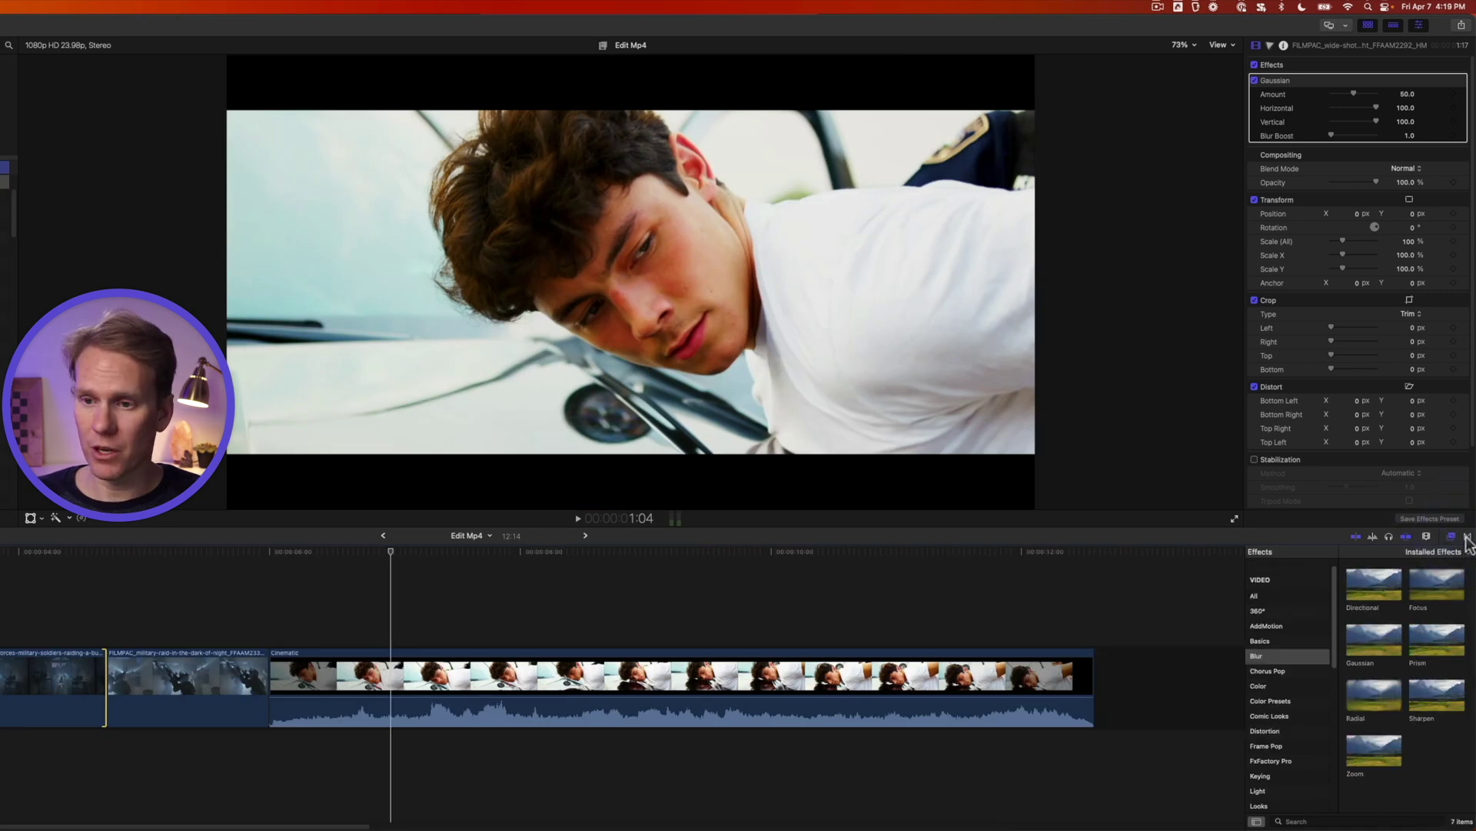
- Place a shortened Movements Push transition between the wide-shot and military-raid clips and play it
left_click(1467, 539)
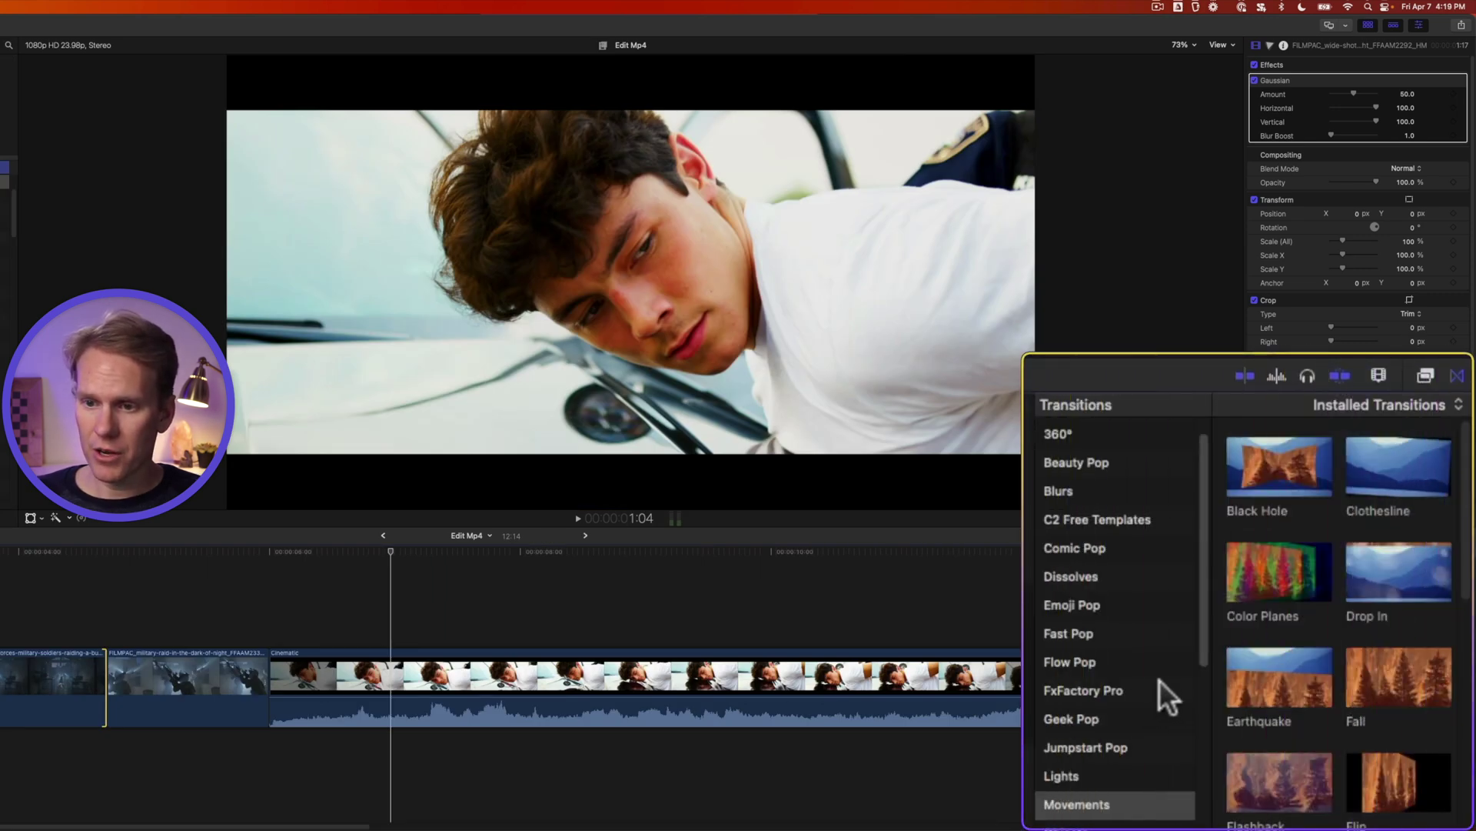
scroll(1295, 714, "down", 5)
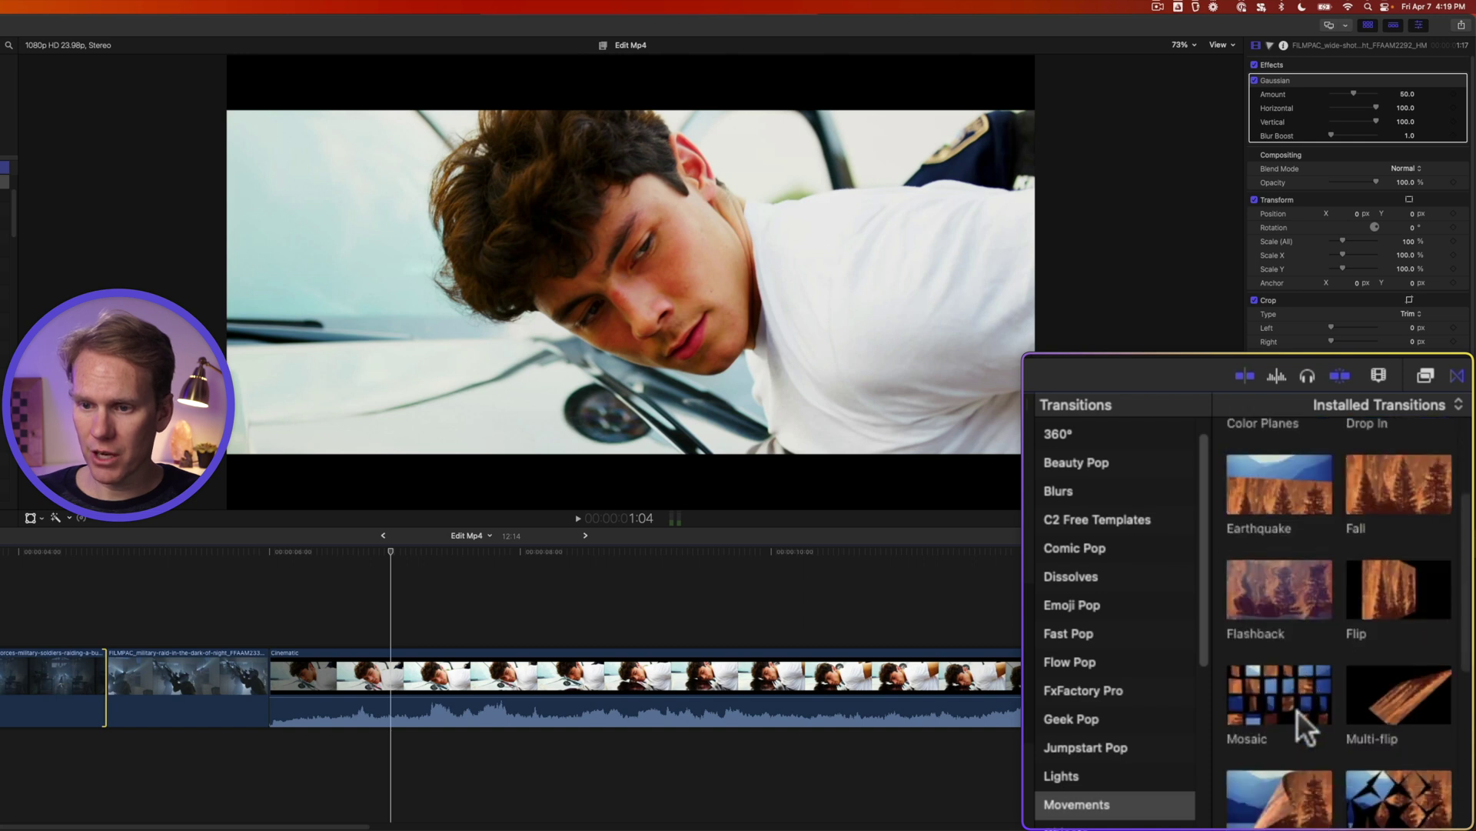
scroll(1308, 716, "down", 2)
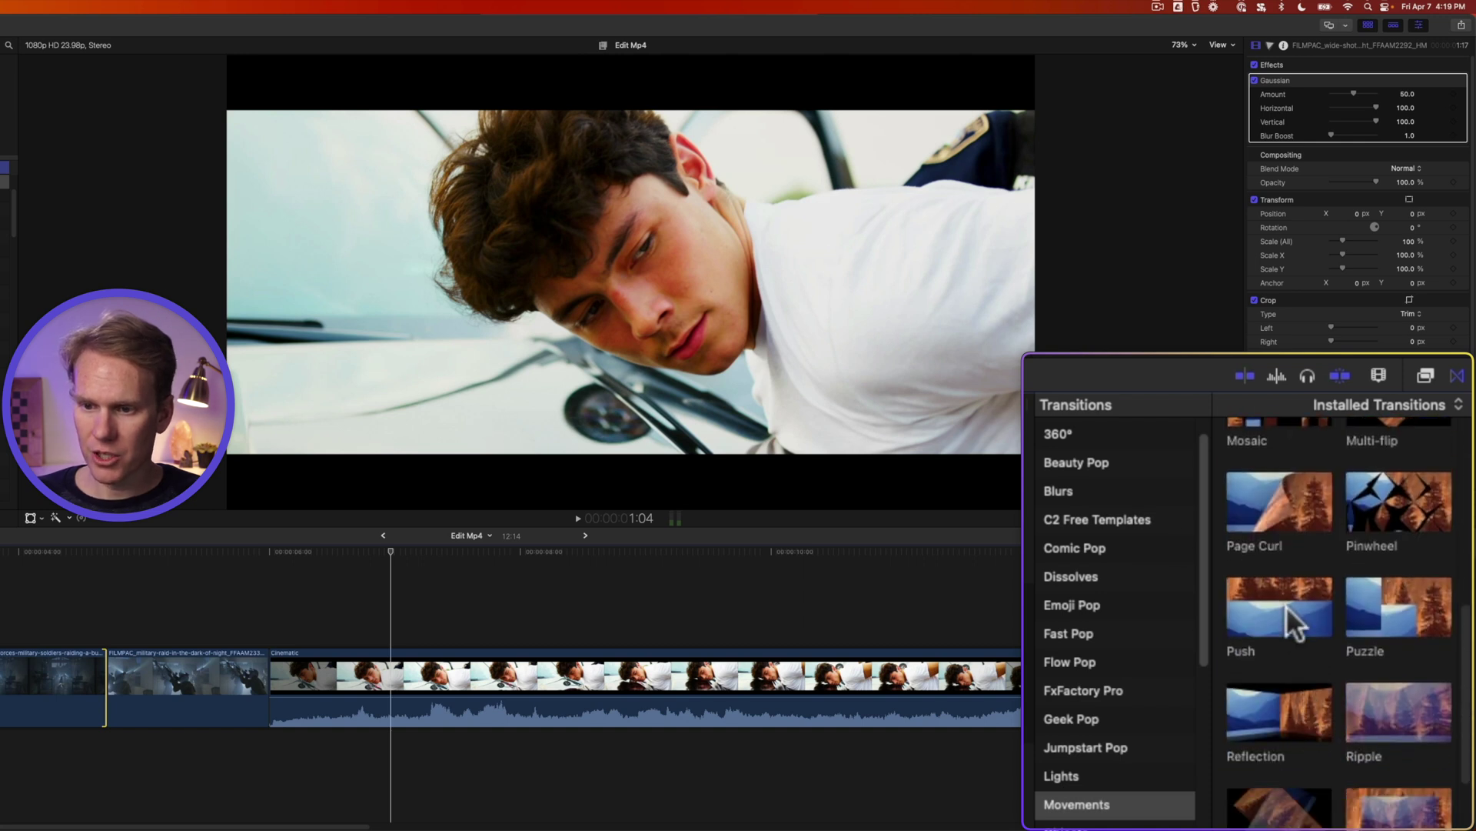
left_click_drag(1286, 606, 80, 677)
mouse_move(335, 671)
left_mouse_down()
mouse_move(279, 666)
mouse_move(310, 667)
left_mouse_up()
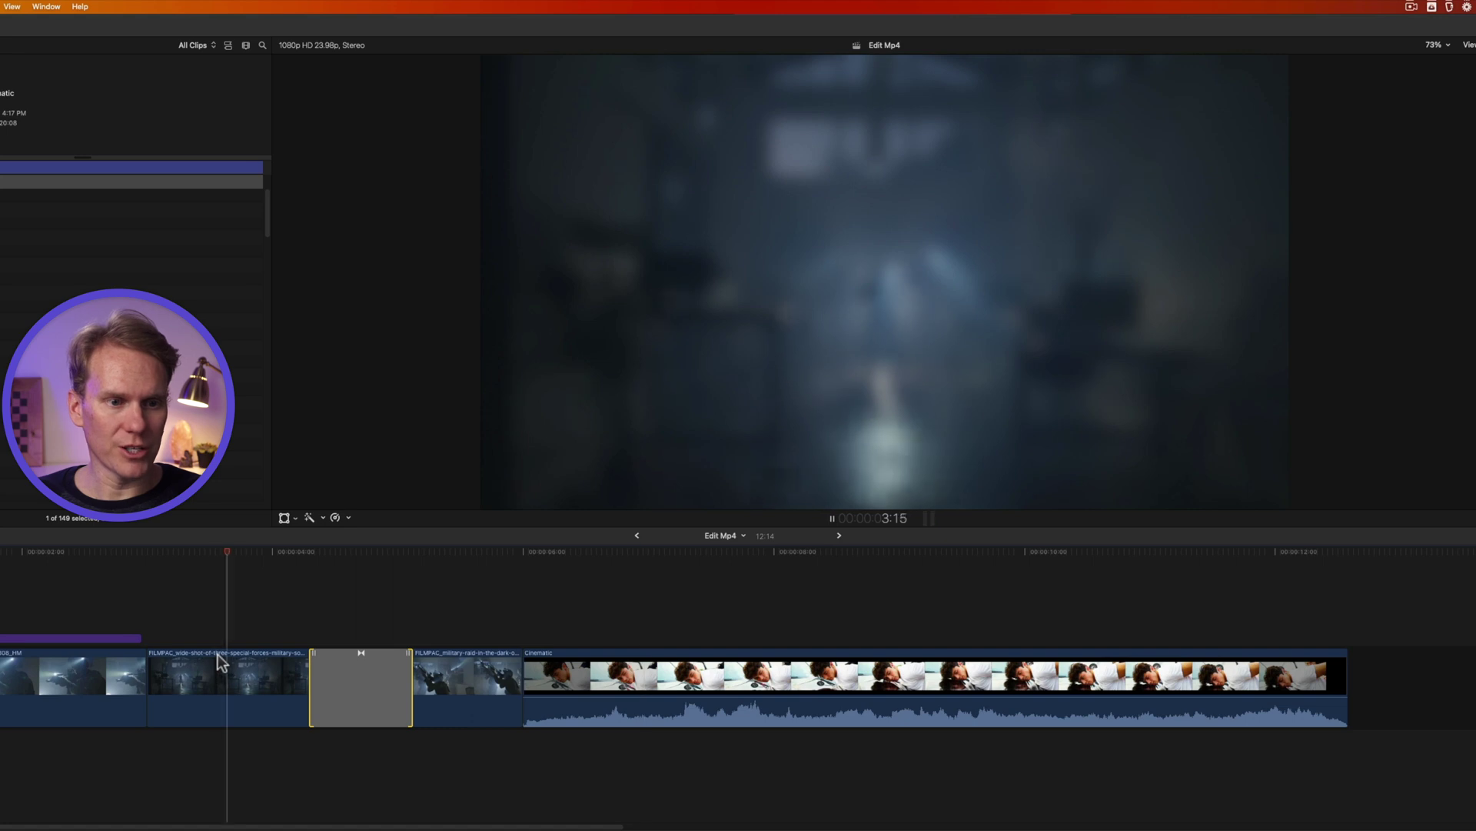
key("space")
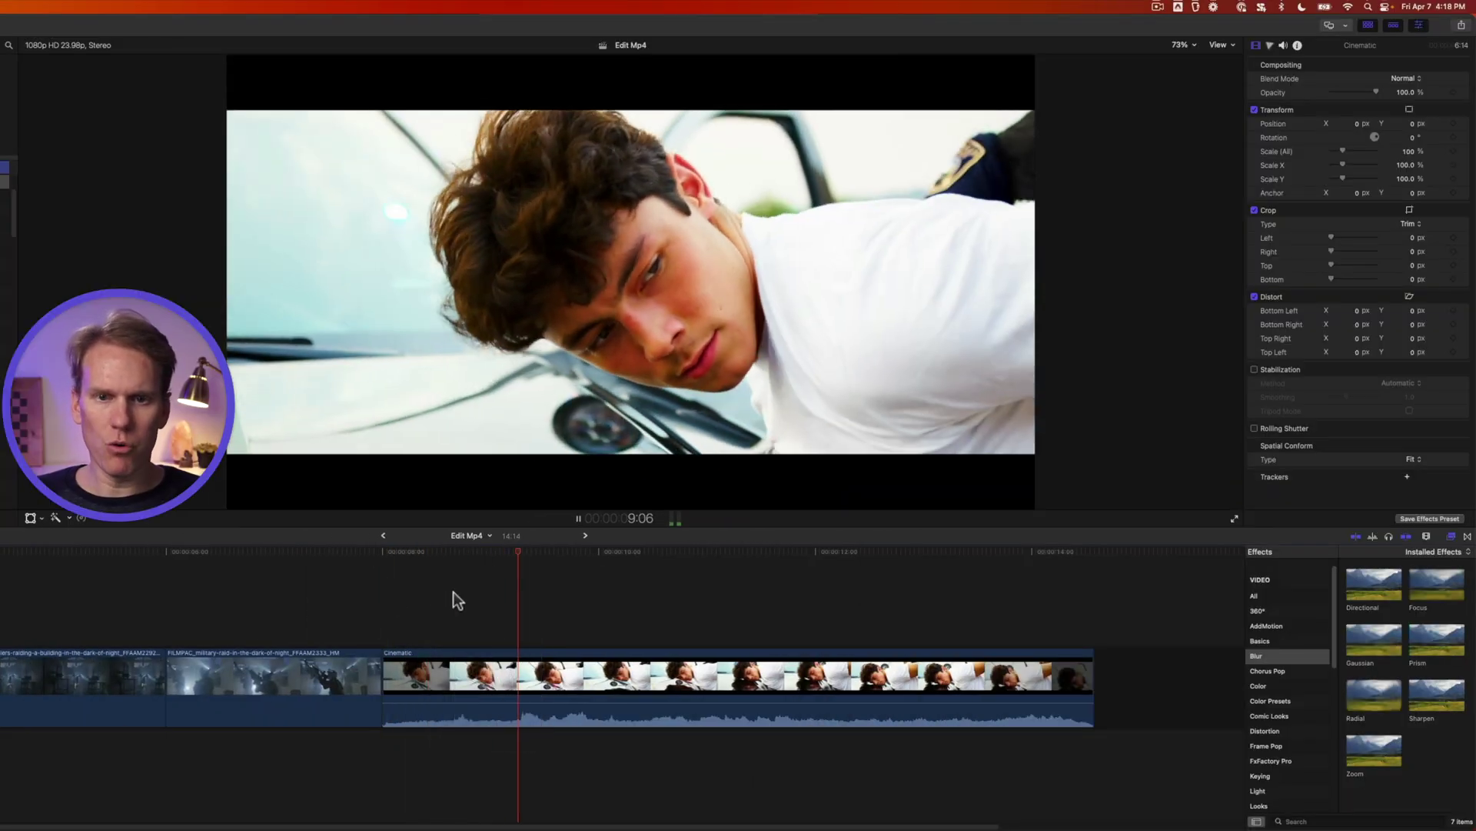
- Drop the Cinematic clip's volume to -1.0 dB, then nudge it down and back up
key("space")
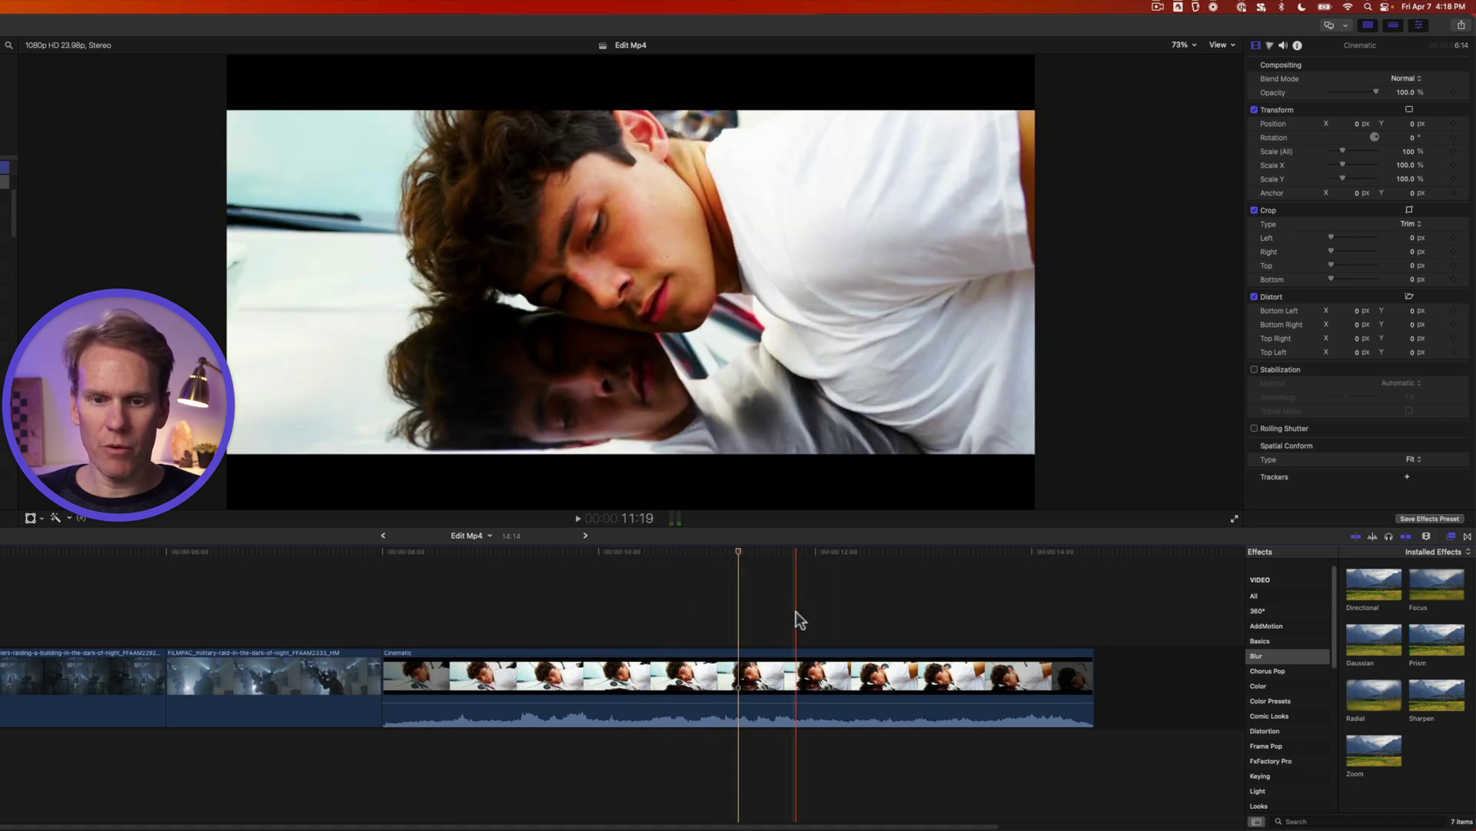
left_click(740, 670)
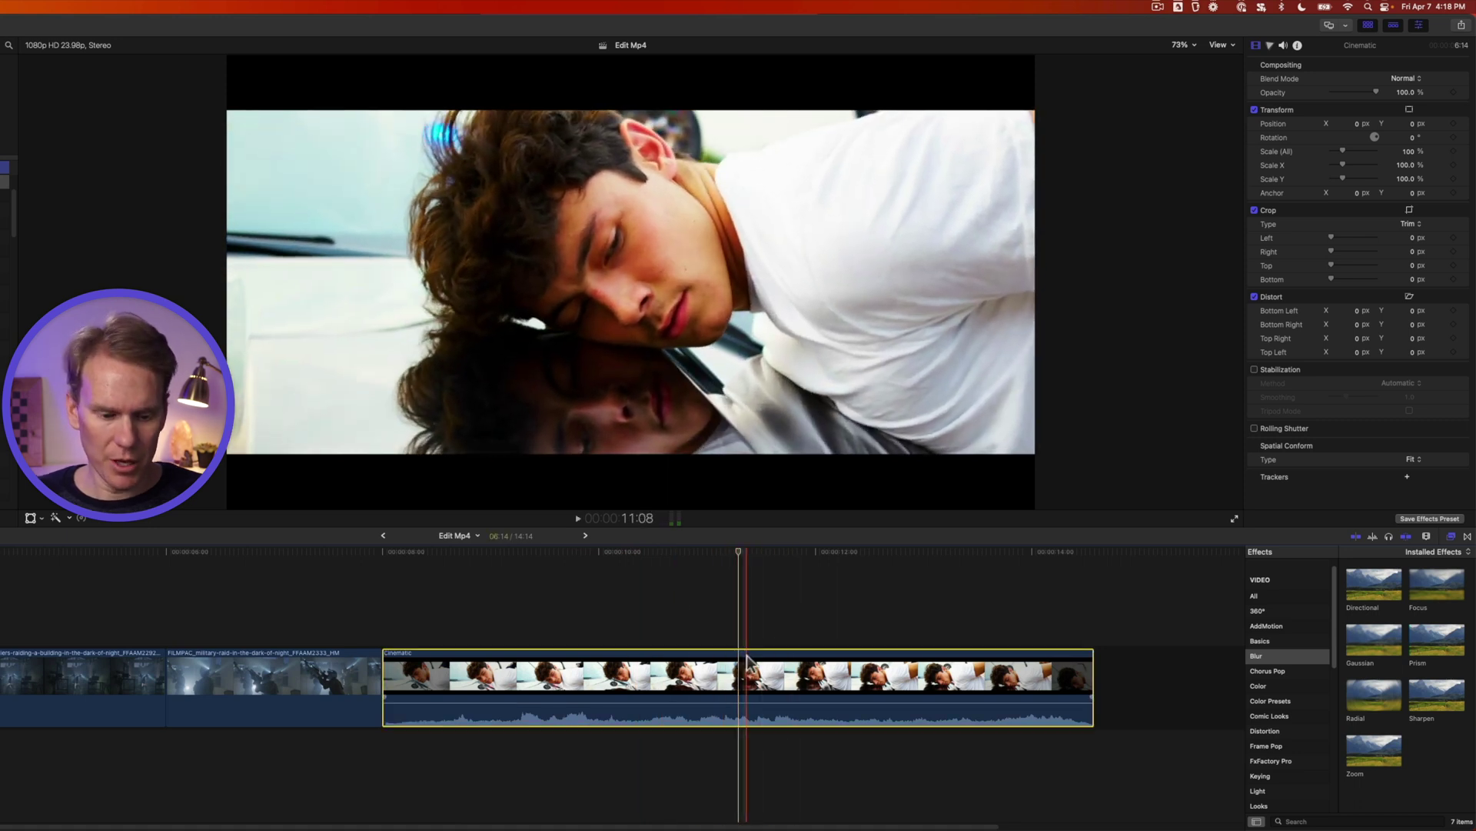
left_click(587, 689)
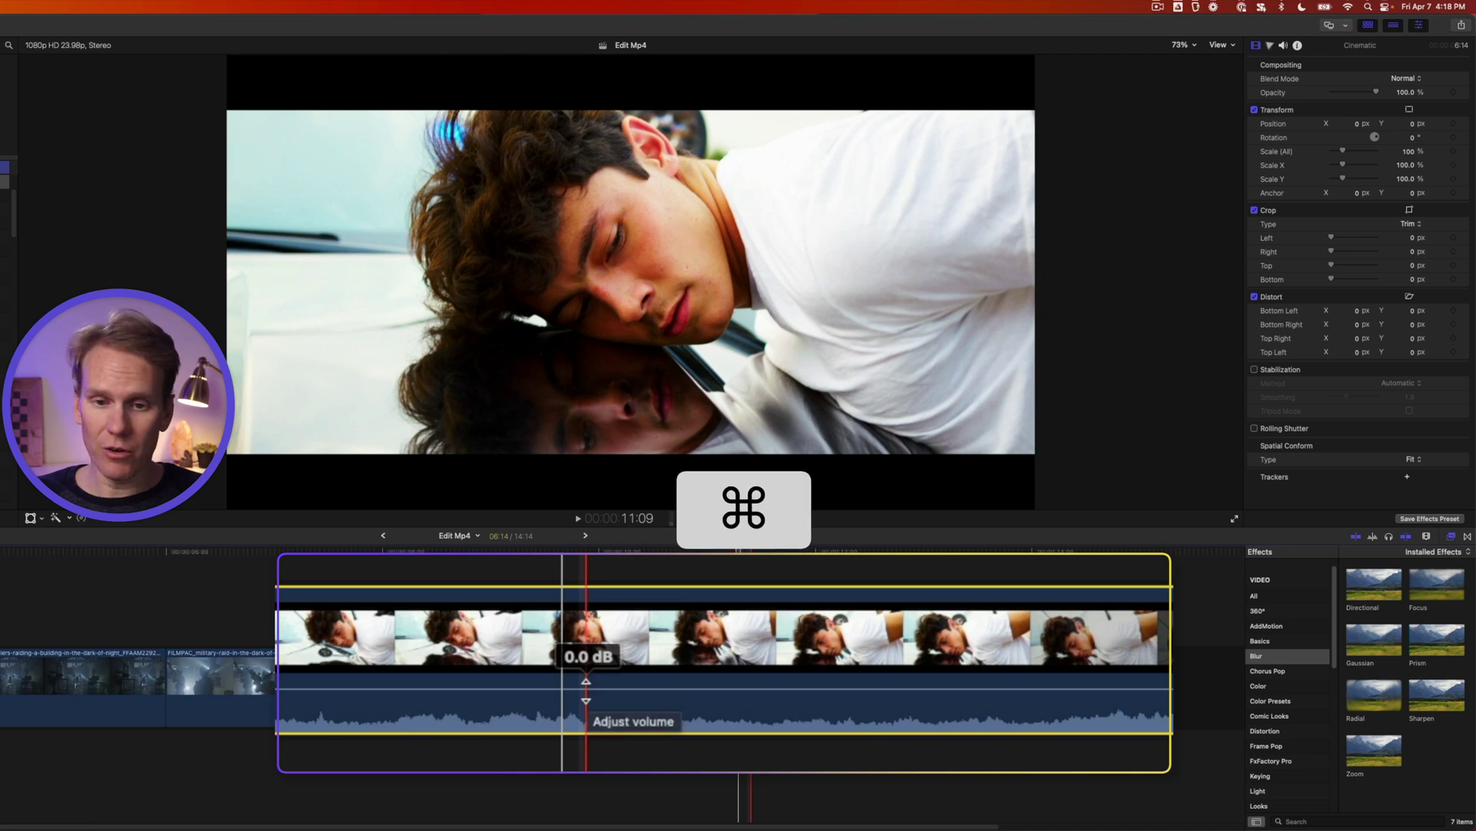
mouse_move(586, 691)
left_mouse_down()
mouse_move(581, 720)
mouse_move(587, 690)
left_mouse_up()
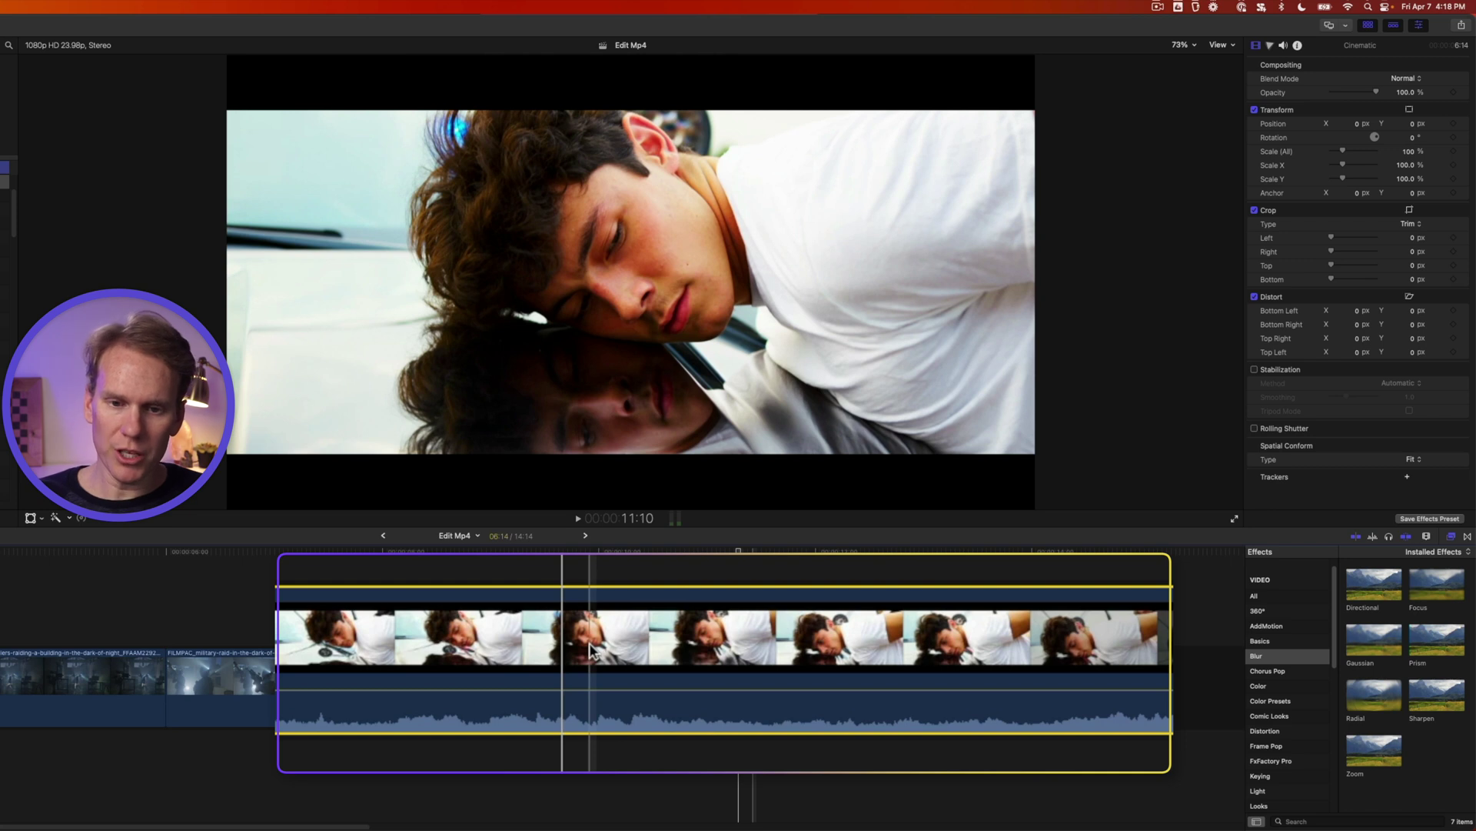
key("ctrl+minus")
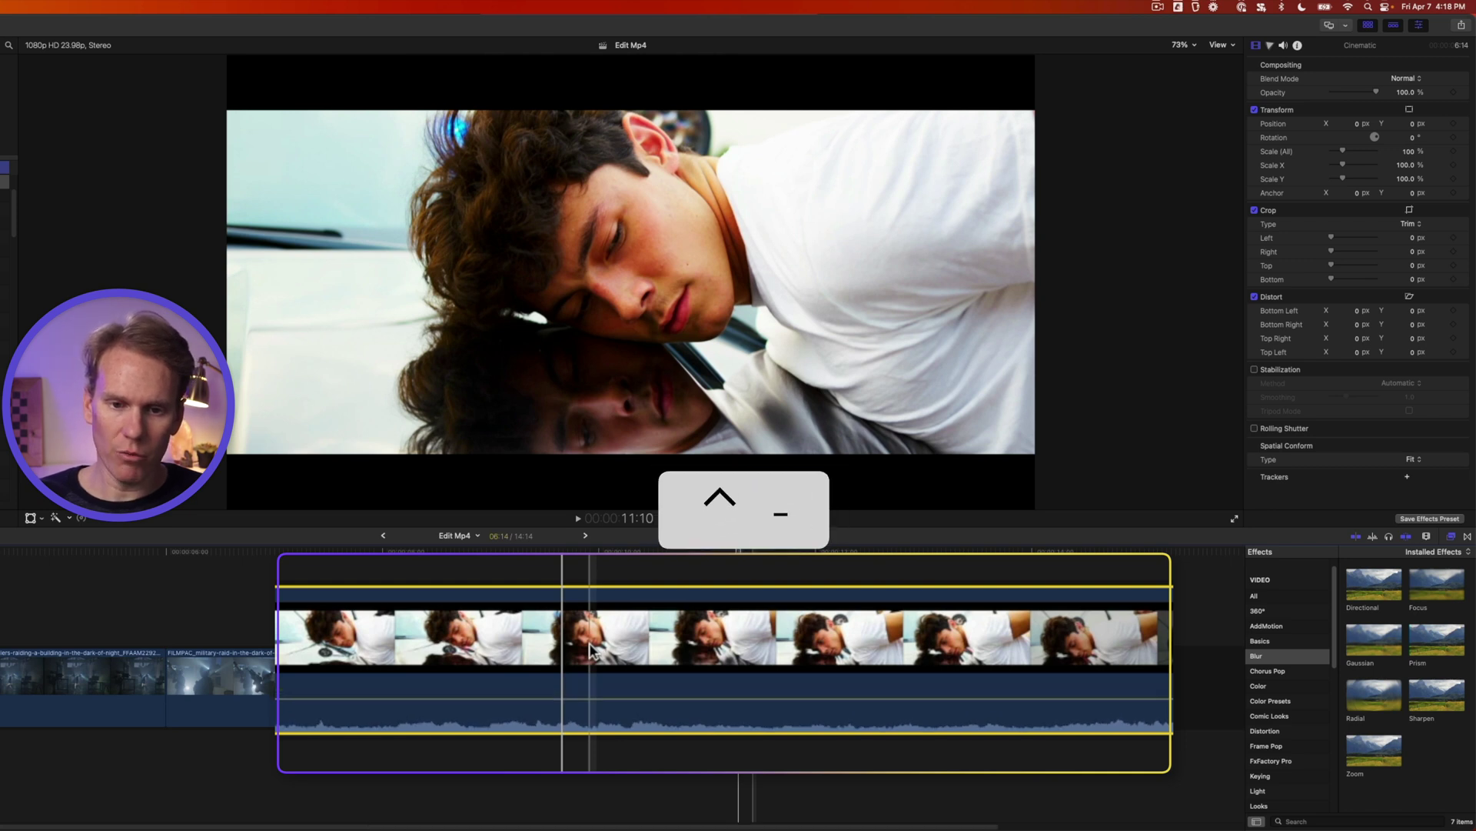
key("ctrl+equal")
key("ctrl+equal")
key("ctrl+equal")
key("ctrl+equal")
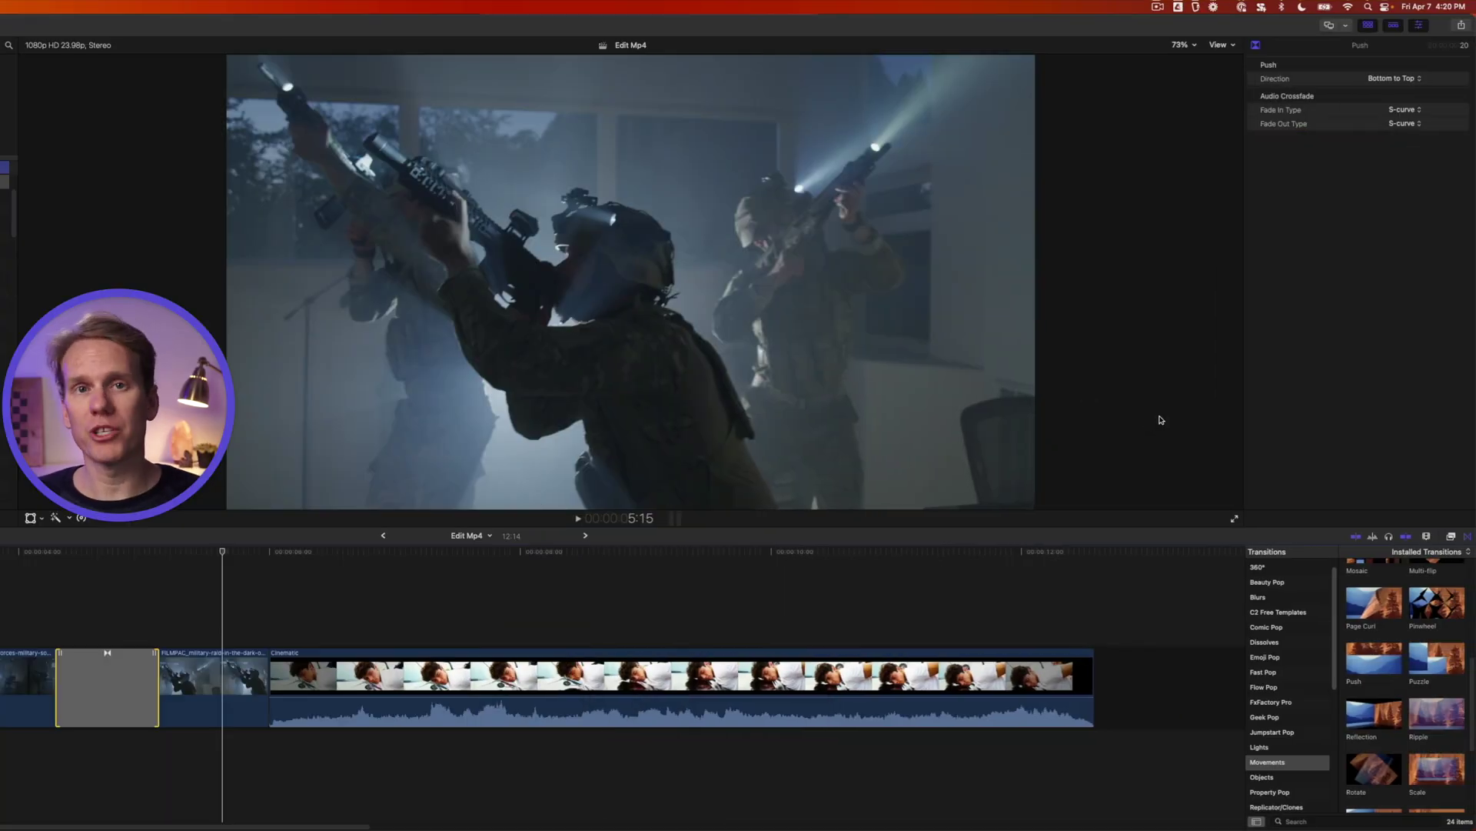
- Export the project as an H.264 Better Quality file with Save only, named Edit Mp4 Test
left_click(1461, 25)
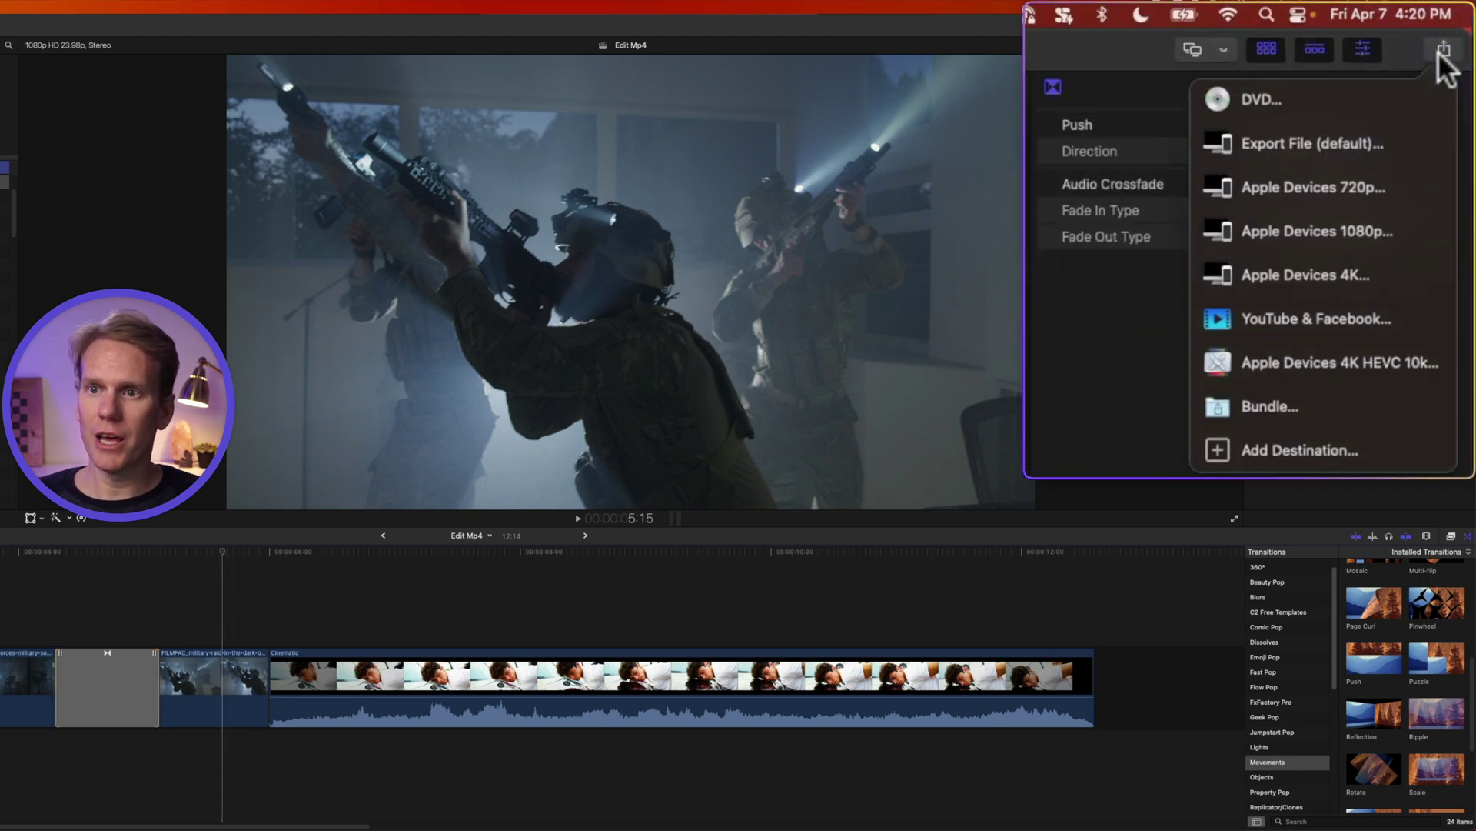
left_click(1327, 137)
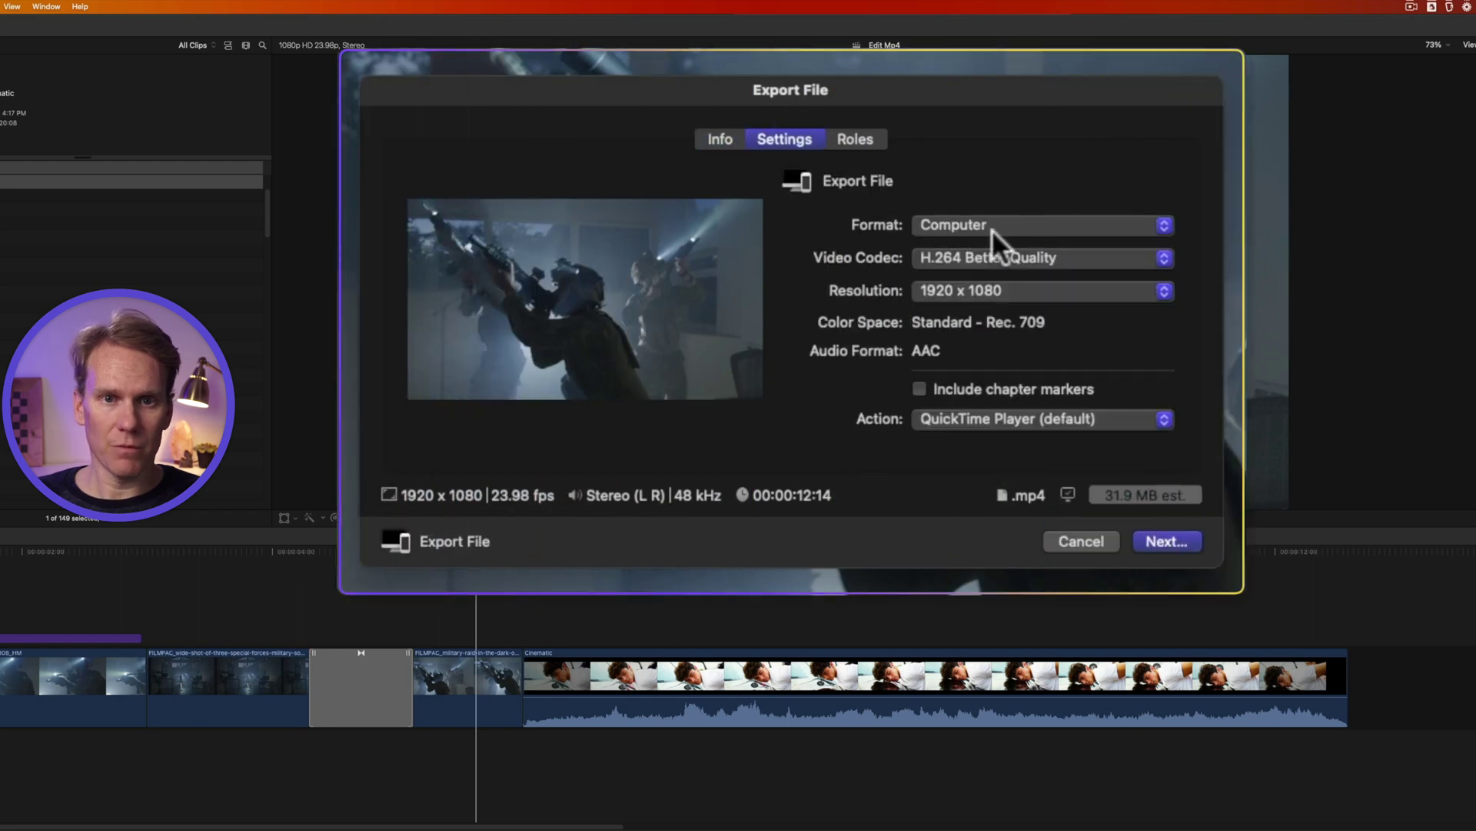
left_click(1003, 251)
left_click(1003, 253)
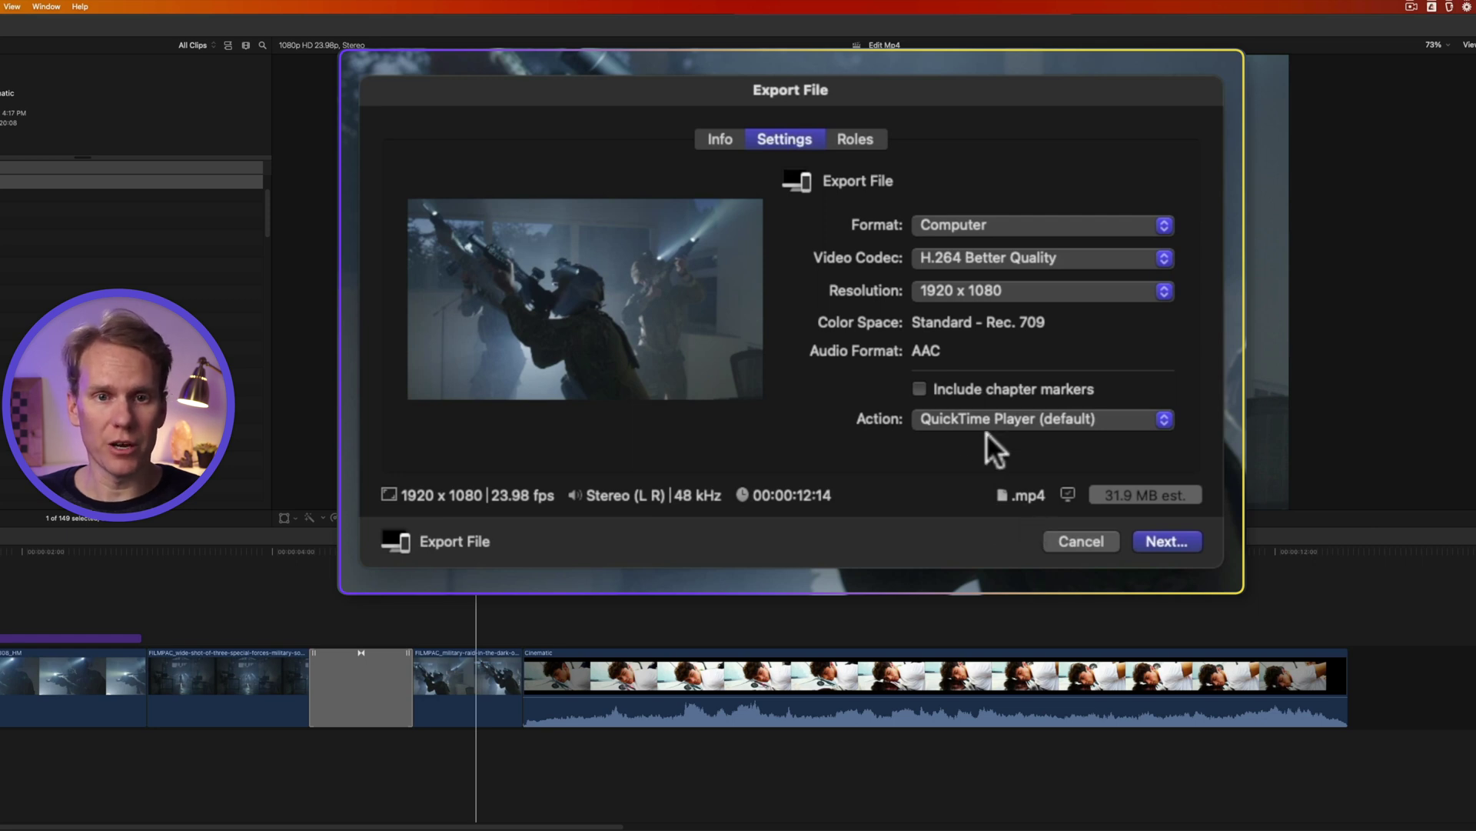
left_click(929, 408)
left_click(941, 361)
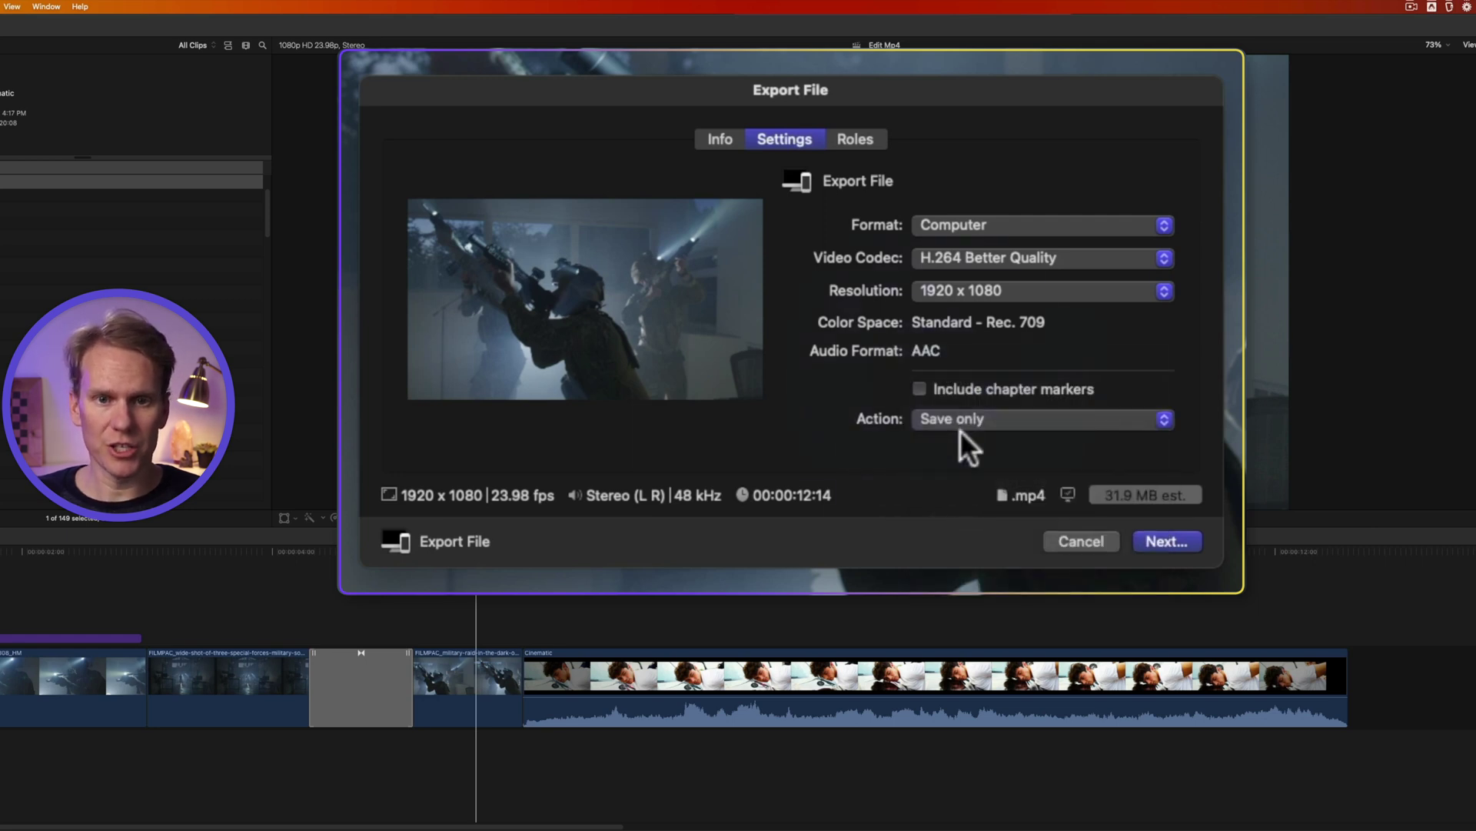
left_click(1161, 538)
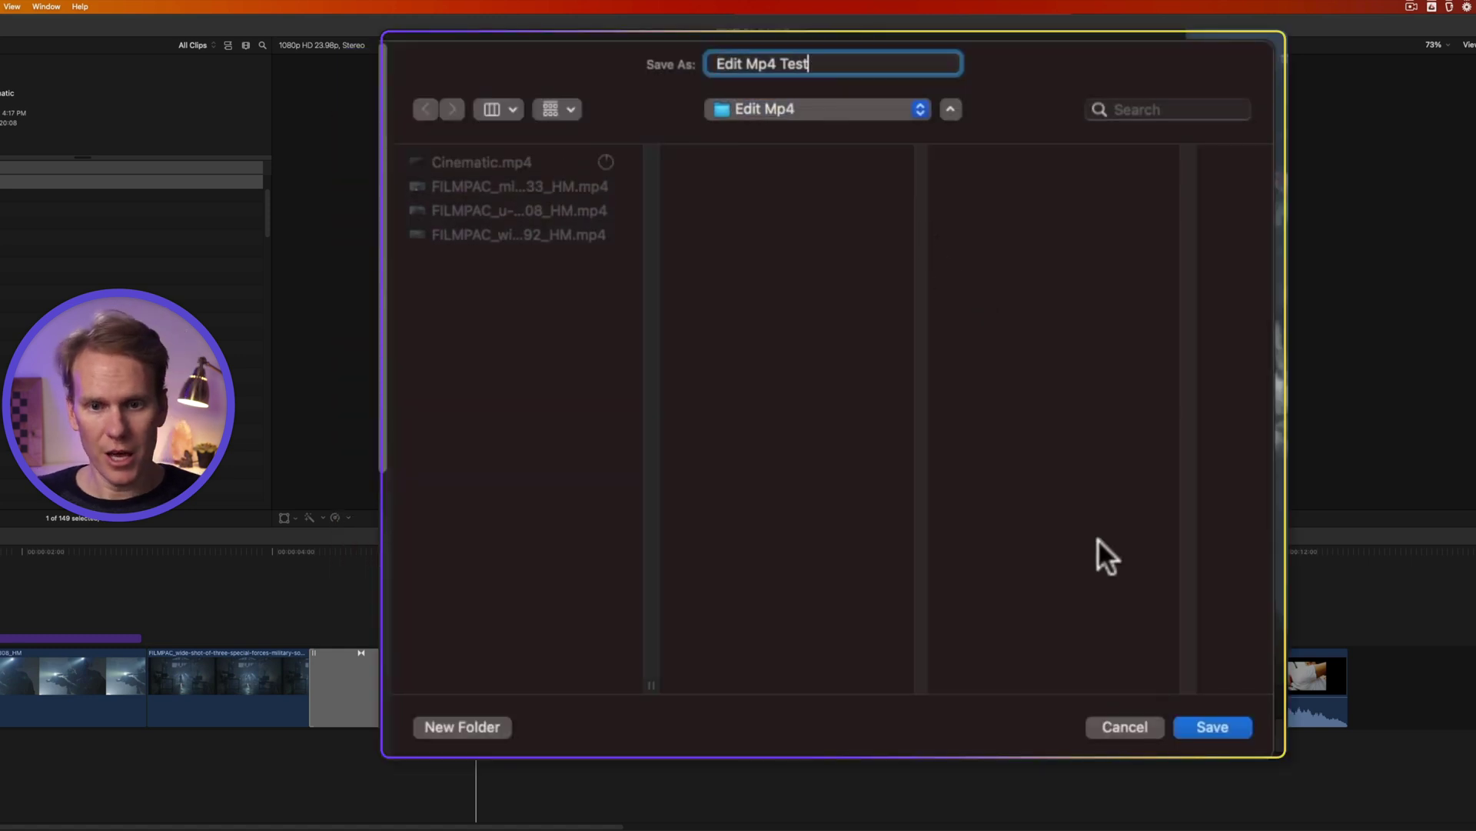
left_click(1212, 727)
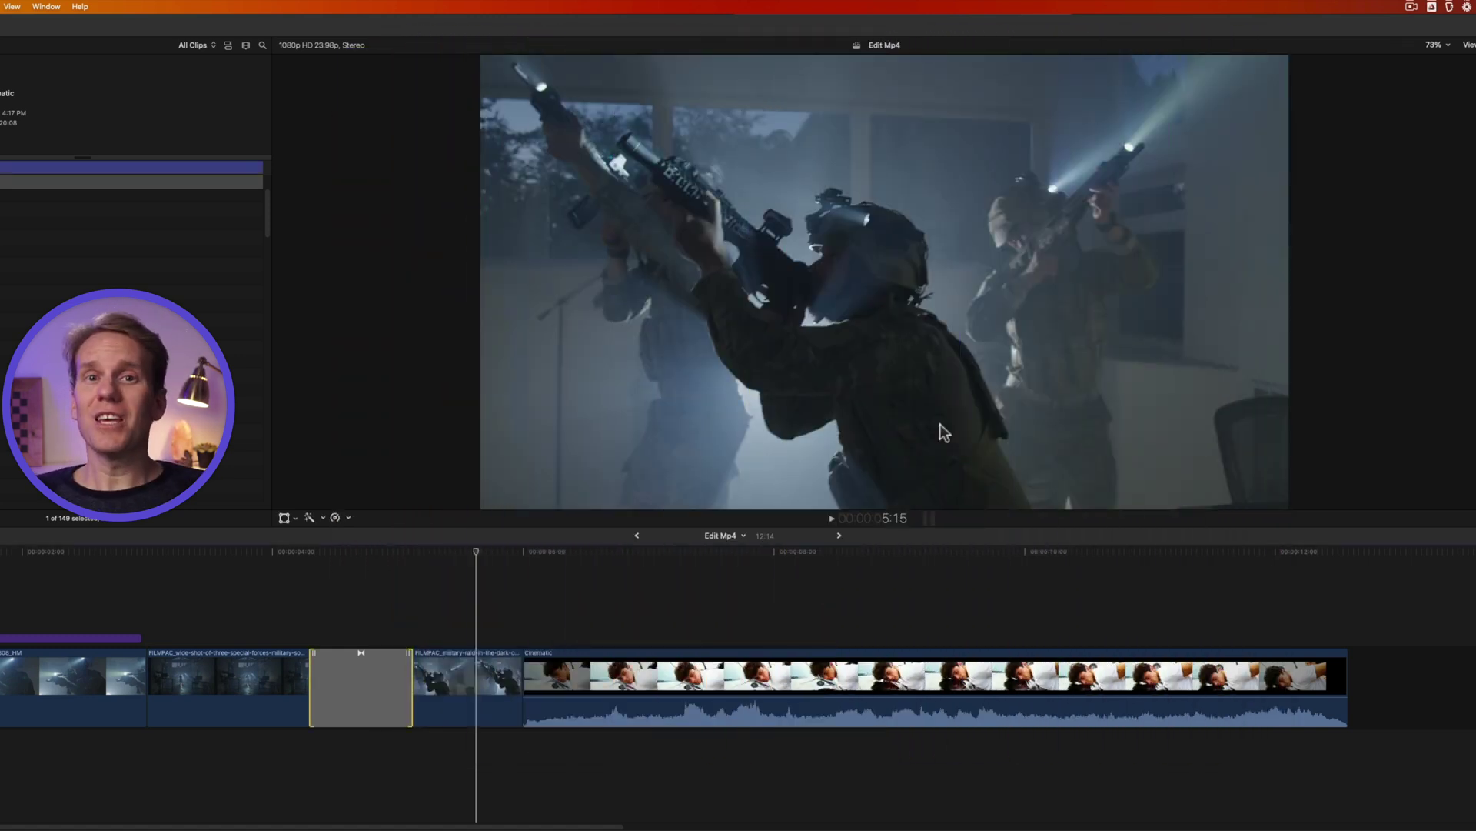